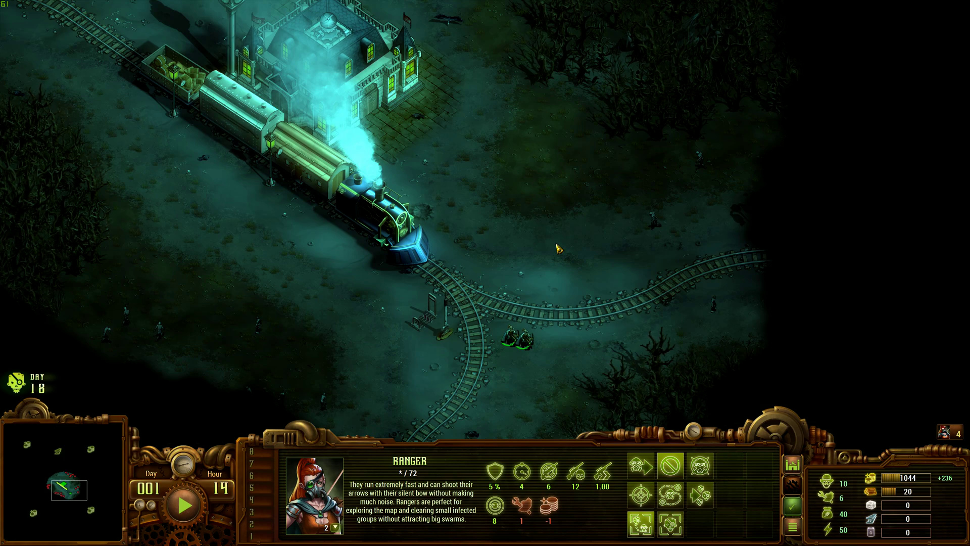
Toggle the health bars with Alt: on, off, then on again over all units and the station
key("alt")
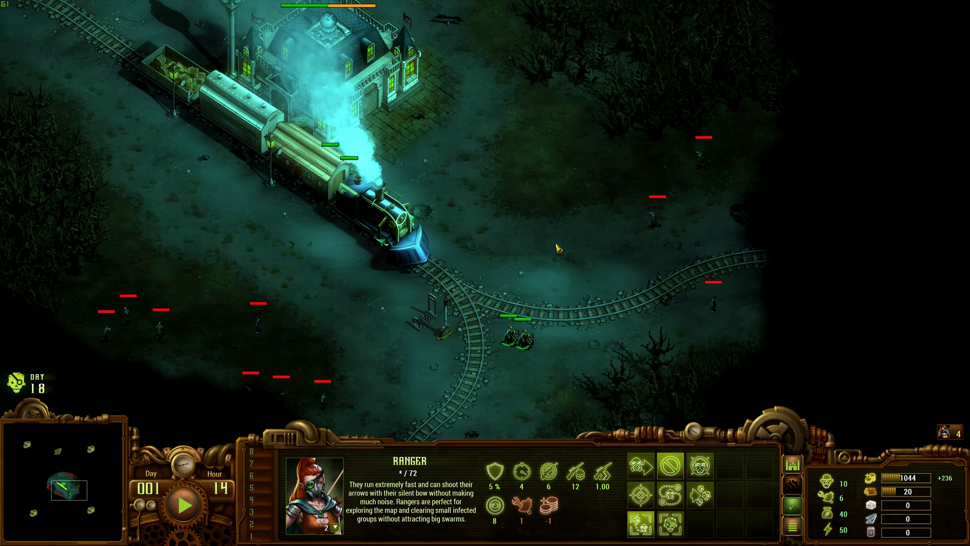
key("alt")
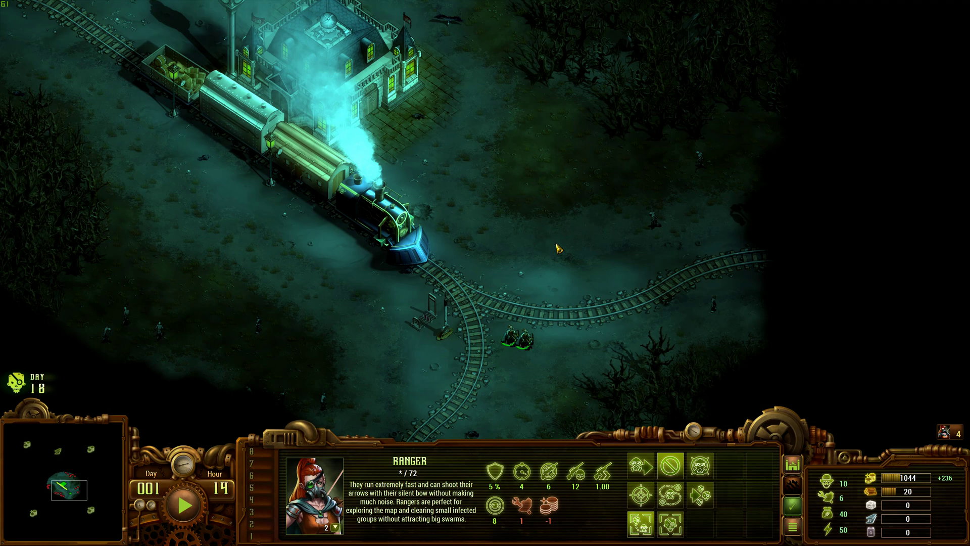
key("alt")
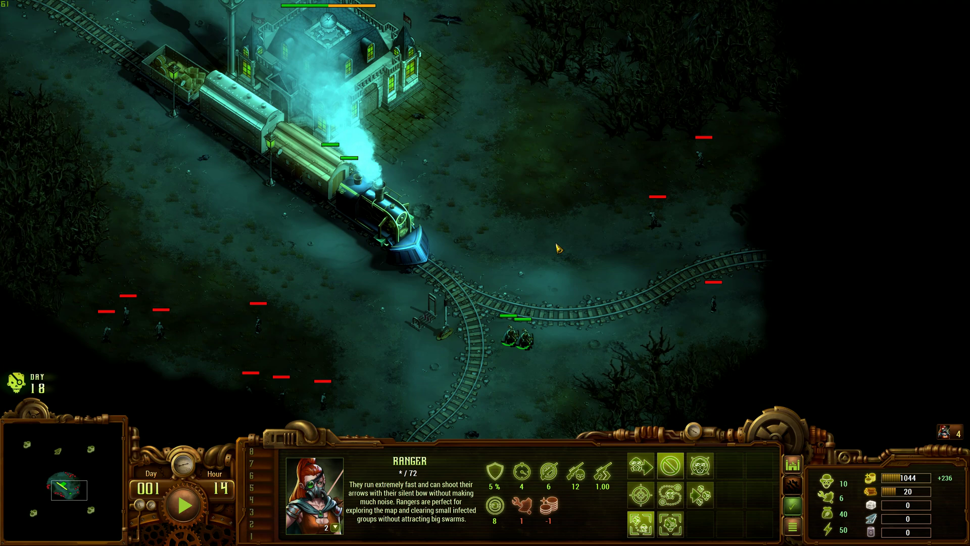
Go to Razer Synapse's macro page and add a new empty macro, keeping the name Macro 1
key("super")
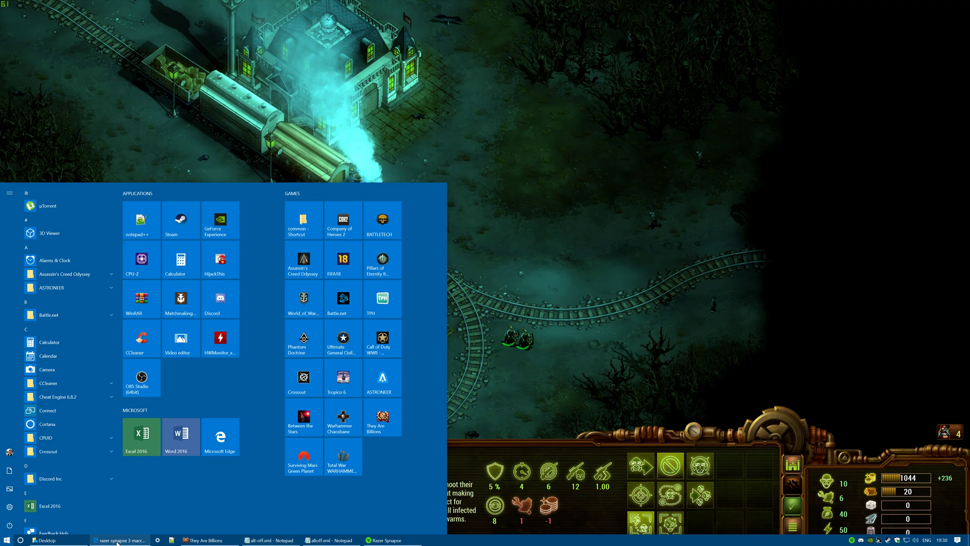
left_click(393, 541)
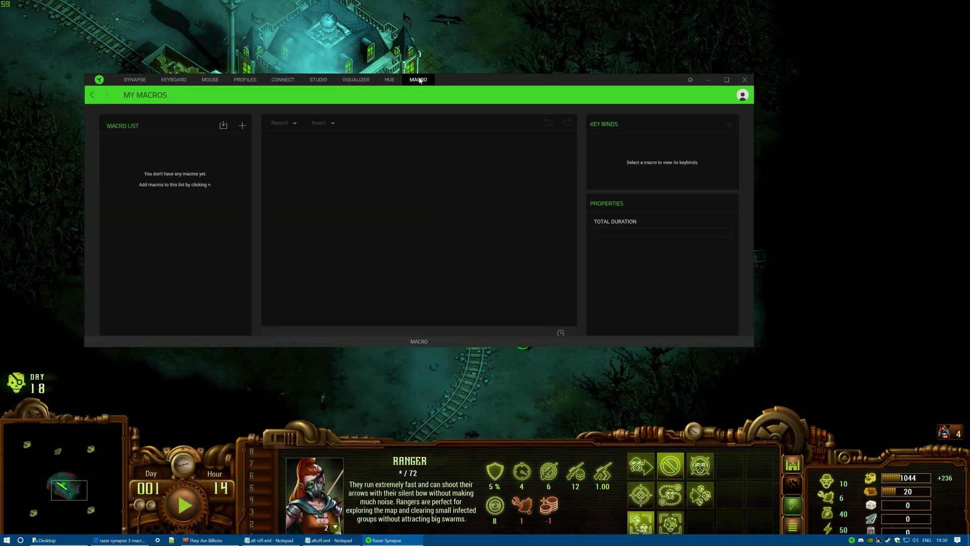
left_click(242, 126)
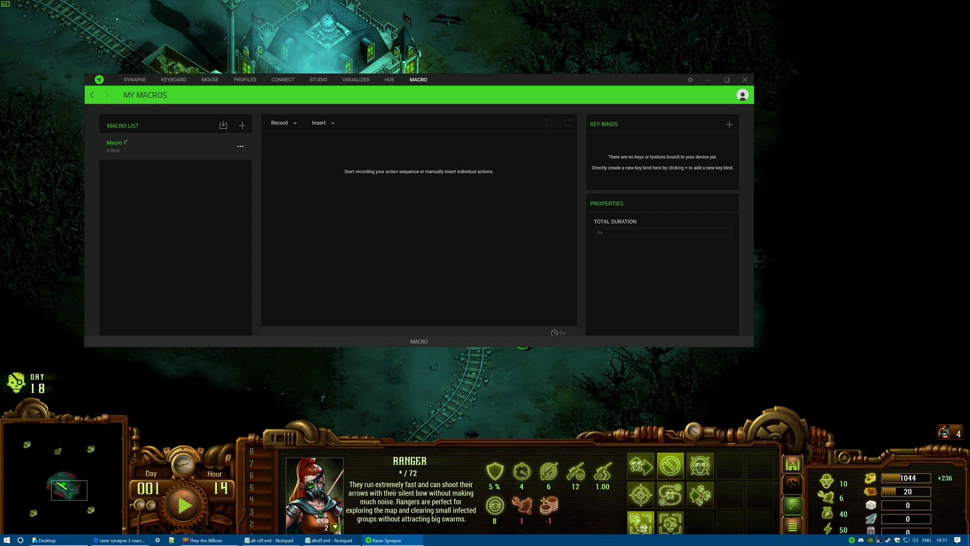
double_click(117, 145)
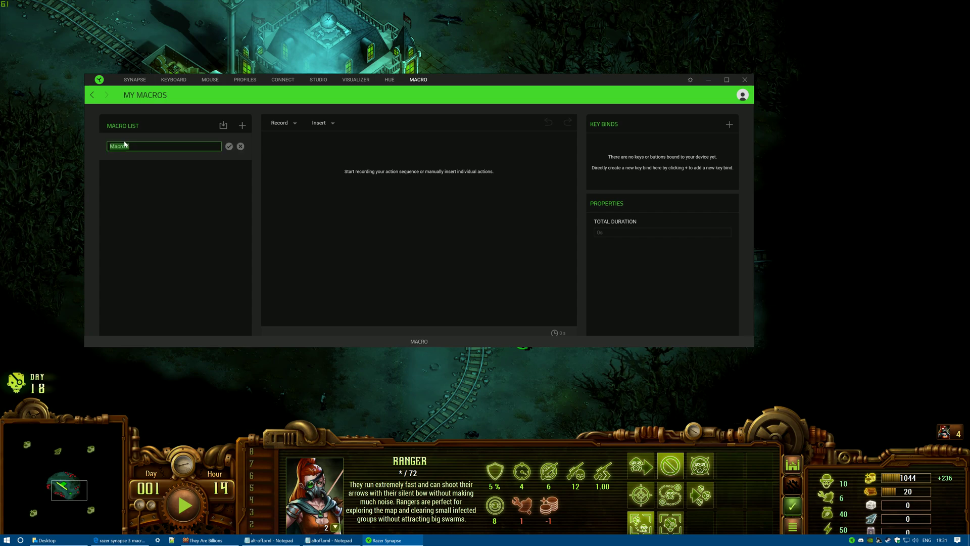
key("Return")
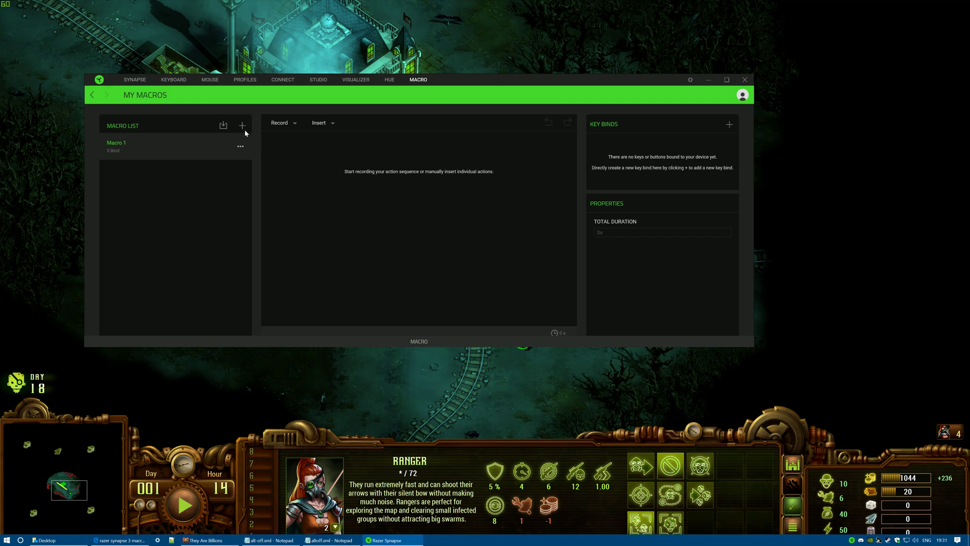
Insert a keystroke action set to ALT into Macro 1, giving a press and a release
left_click(326, 123)
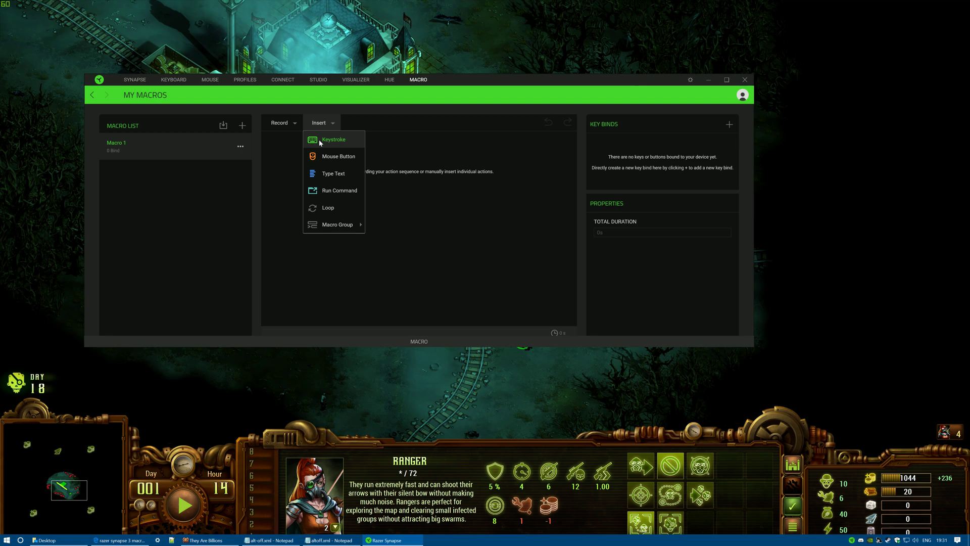
left_click(320, 140)
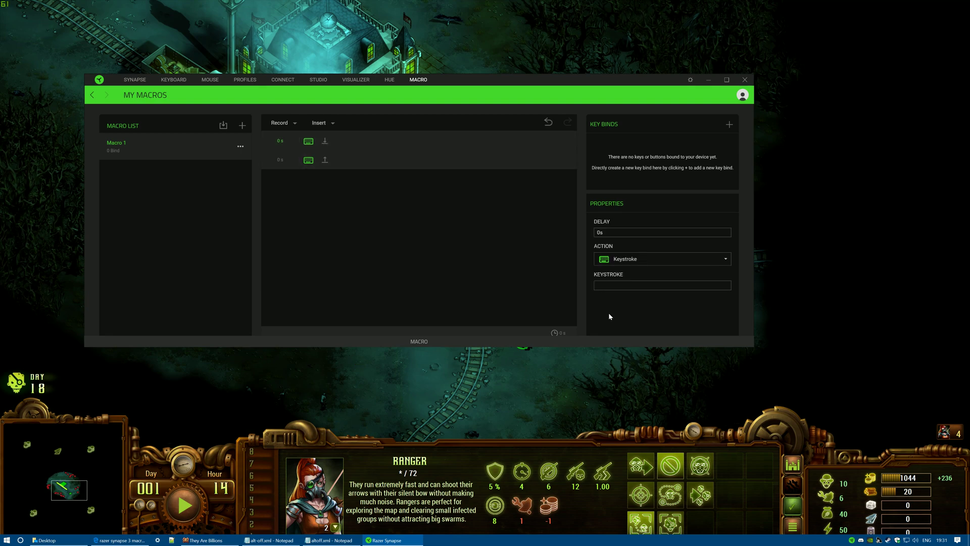
left_click(604, 287)
key("alt")
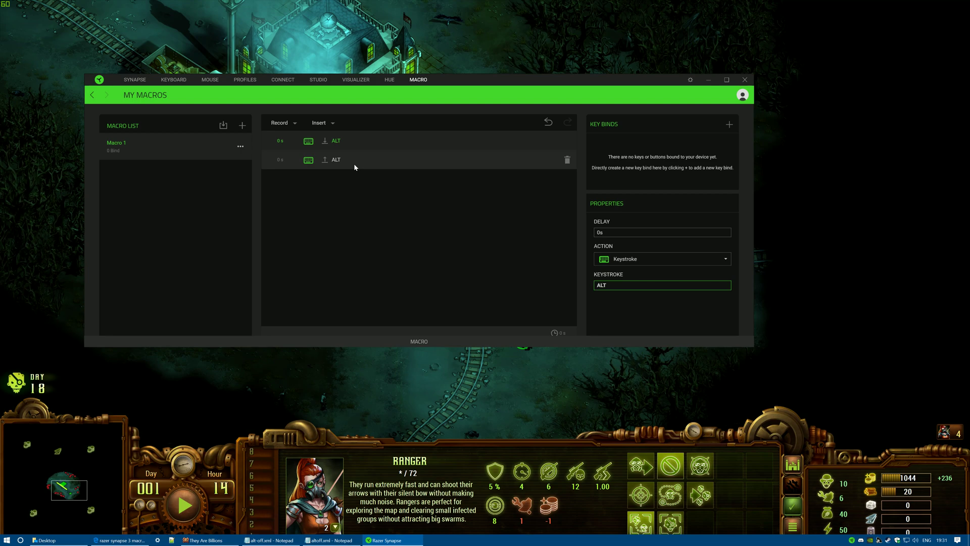
Export Macro 1 to the Desktop as alt-on.xml
left_click(239, 148)
left_click(252, 175)
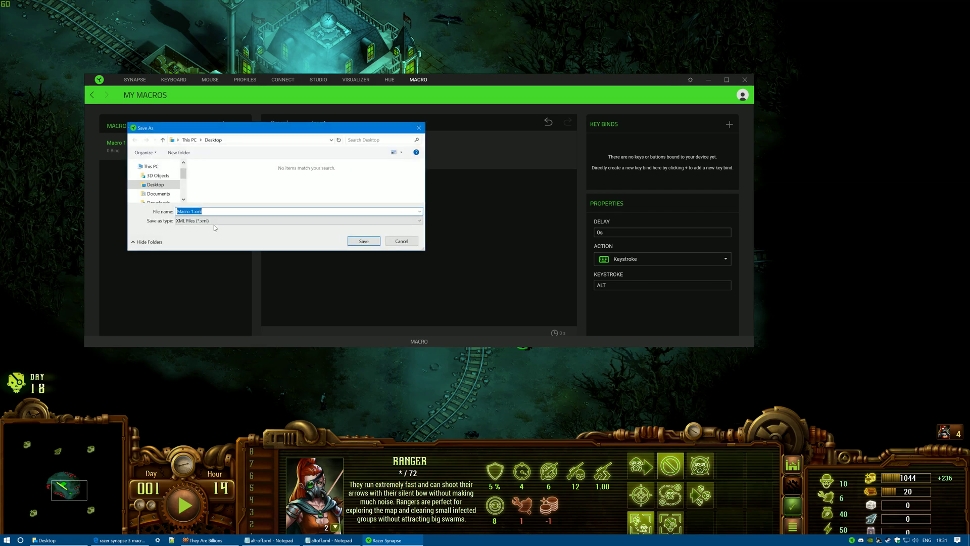
left_click_drag(195, 213, 141, 216)
type("alt-on")
key("Return")
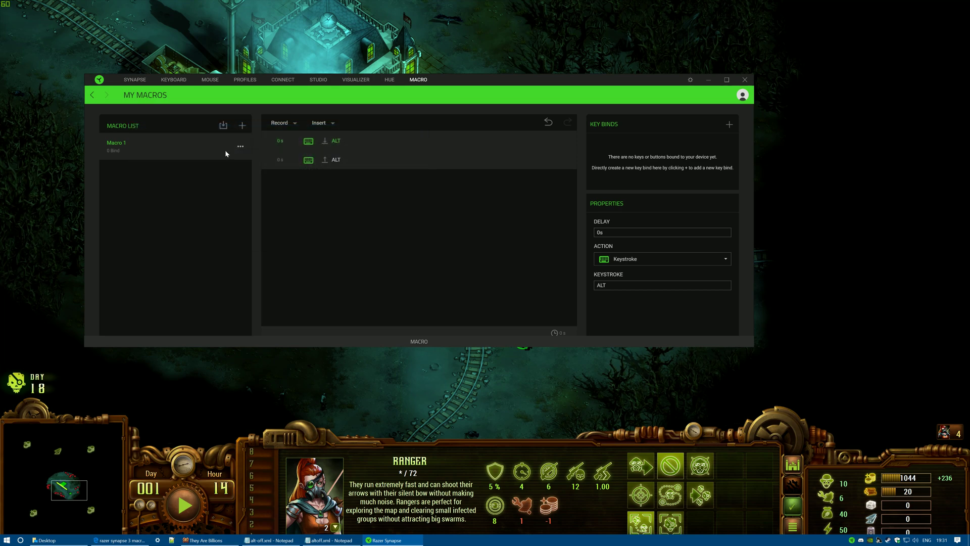
Export Macro 1 a second time as alt-off.xml
left_click(241, 146)
left_click(246, 175)
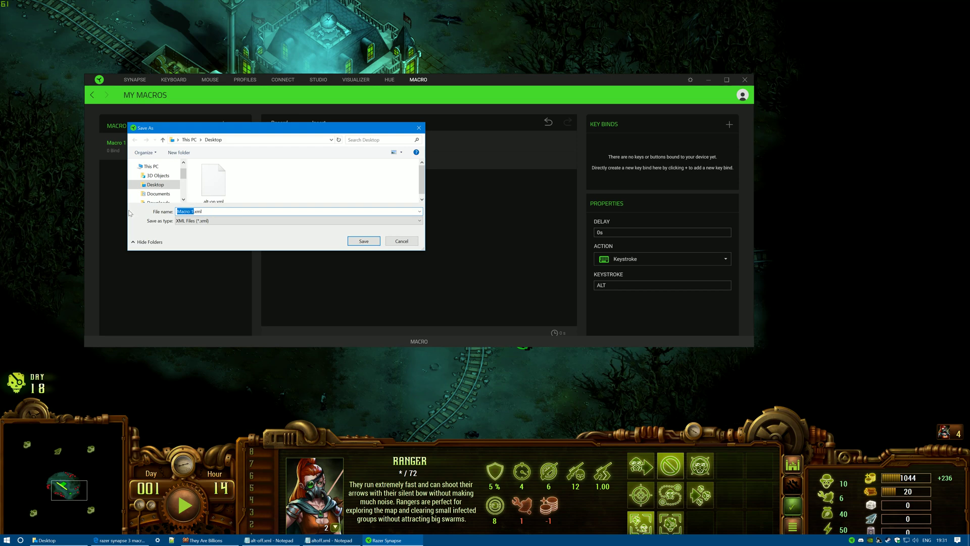
type("alt-off")
key("Return")
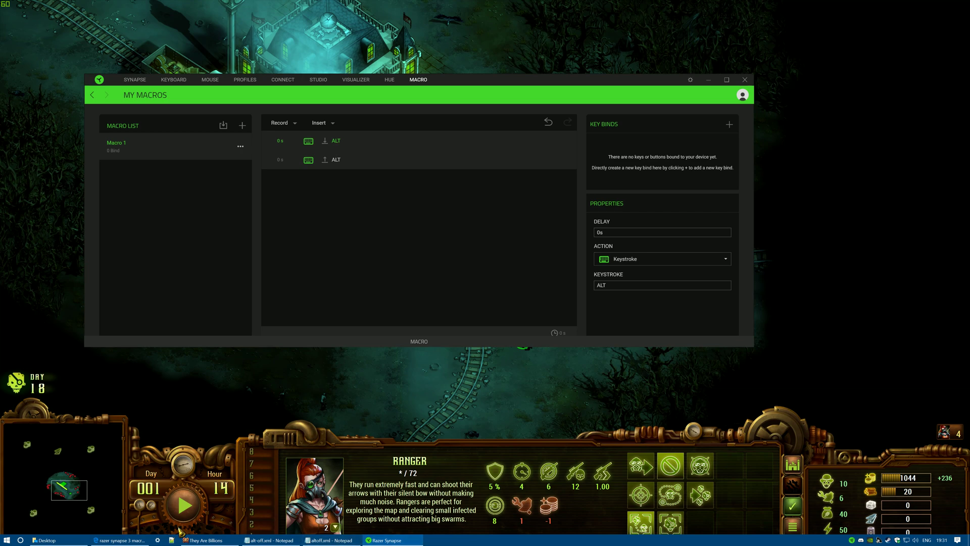
Delete Macro 1 from the macro list
left_click(241, 148)
left_click(250, 161)
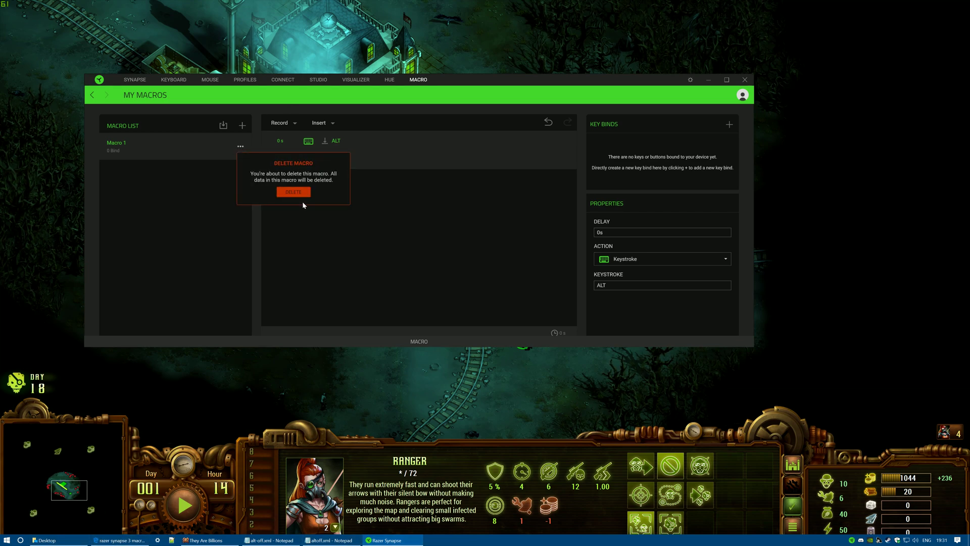
left_click(293, 190)
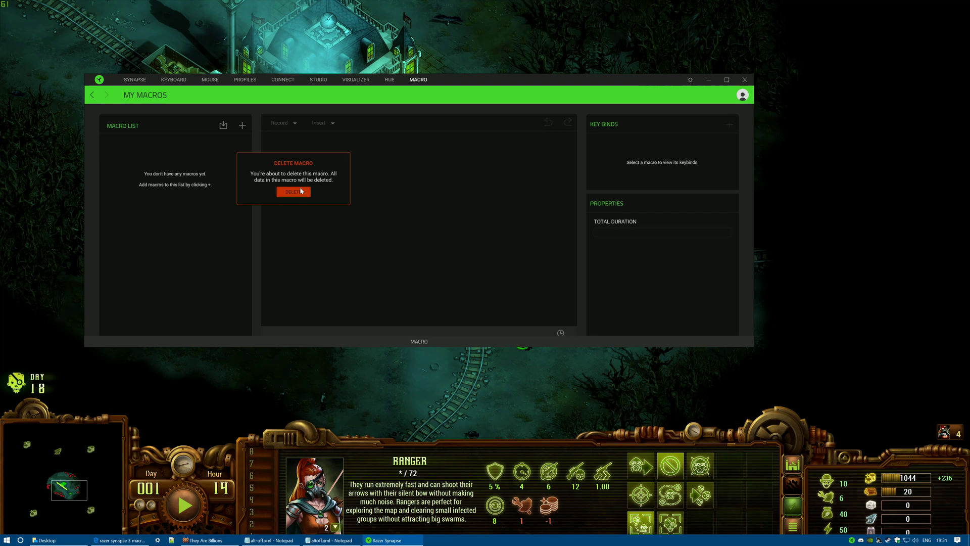
Open alt-on.xml from the Desktop in Notepad and delete the second, key-release MacroEvent block
left_click(46, 540)
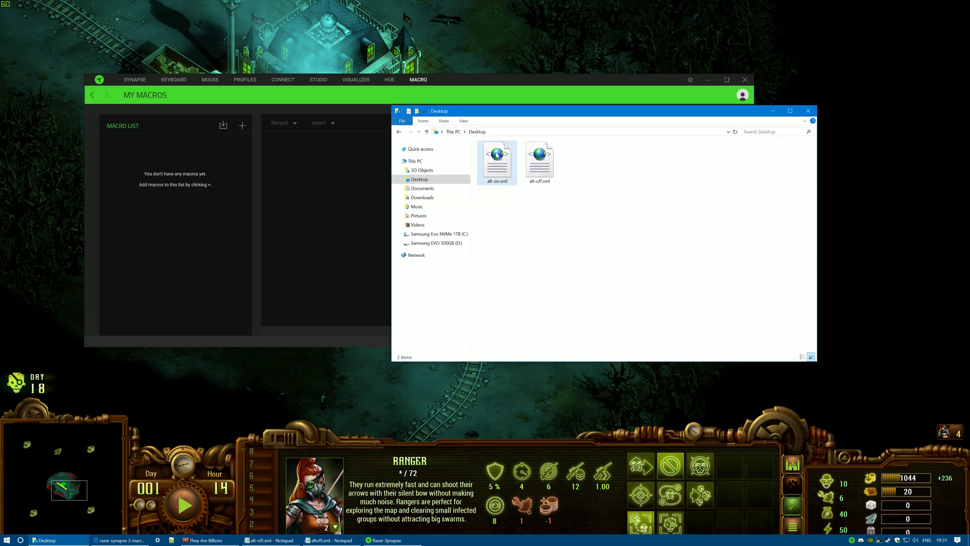
right_click(495, 168)
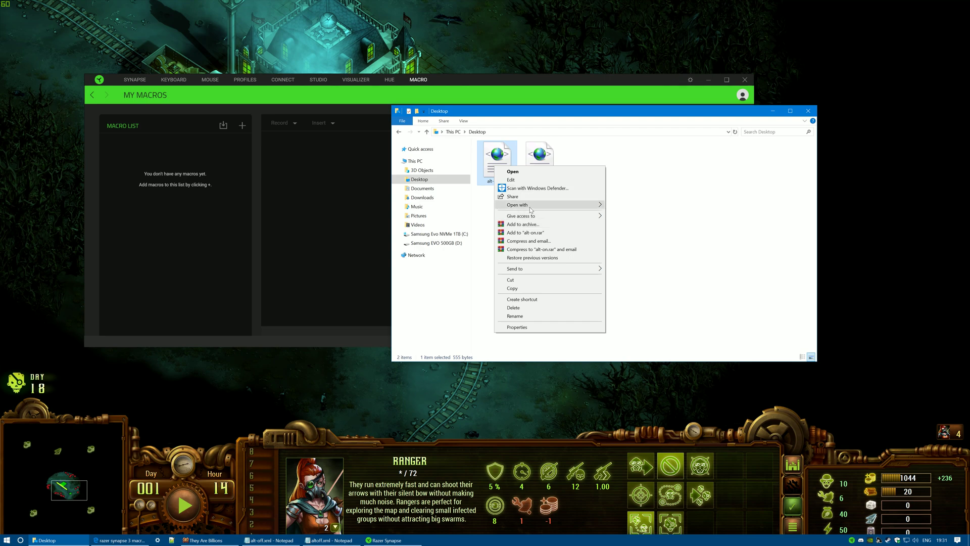
left_click(642, 214)
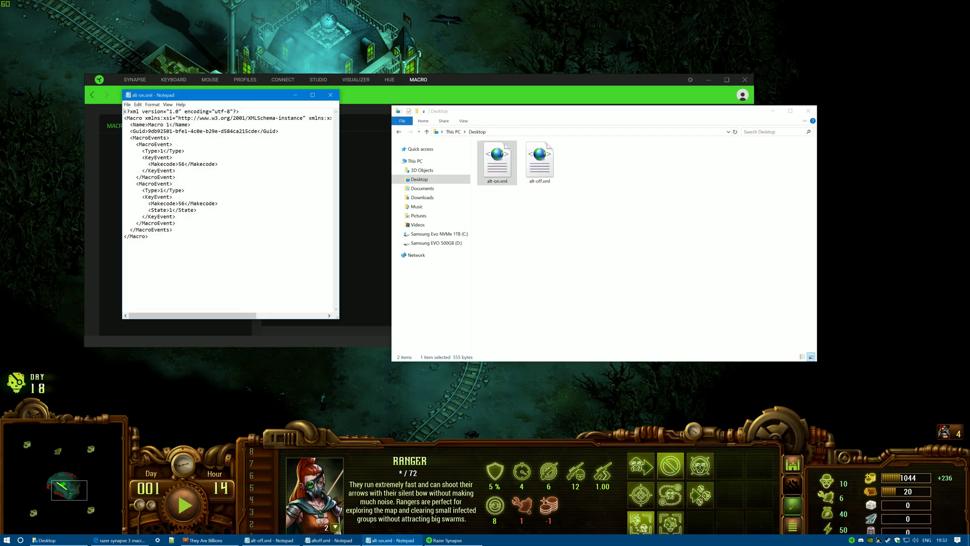
left_click_drag(134, 184, 180, 223)
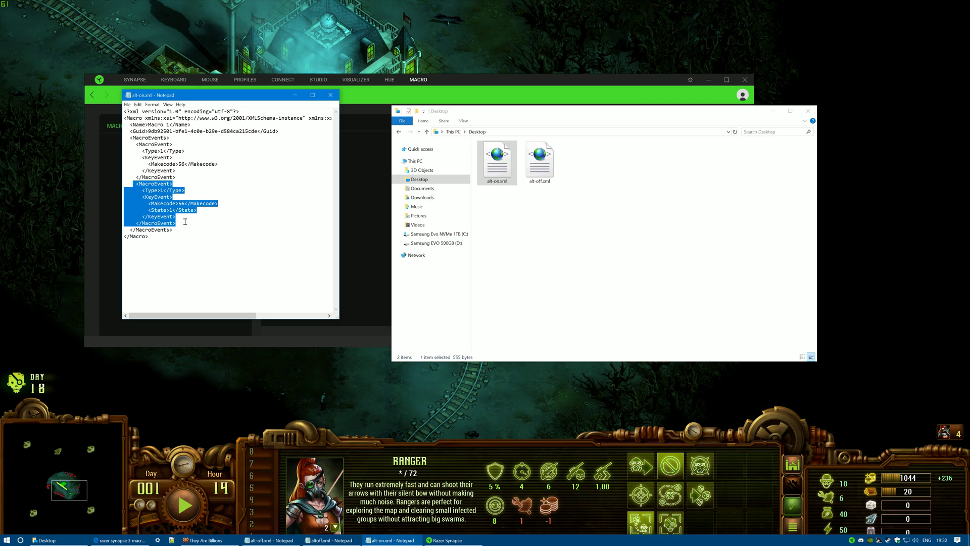
key("Delete")
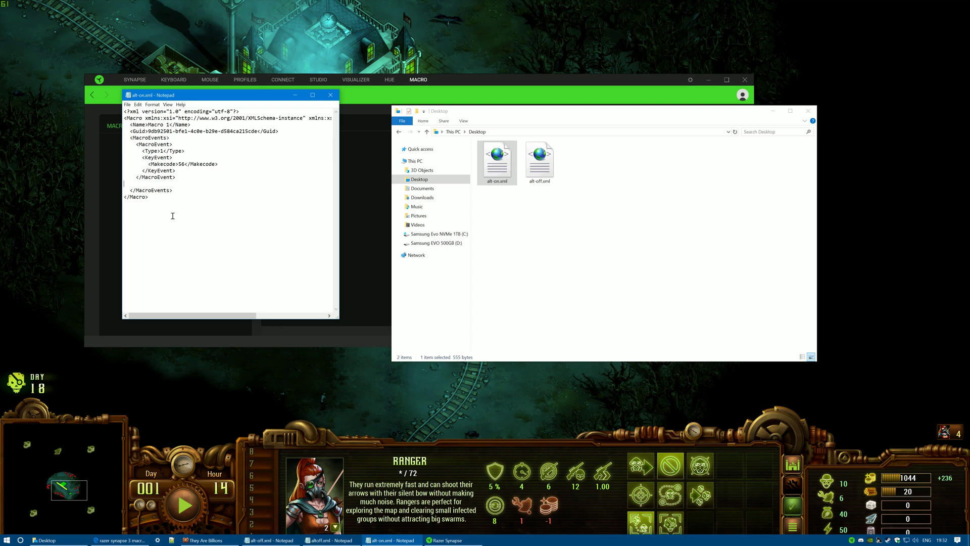
key("BackSpace")
Rename the macro from Macro 1 to alt-on, save alt-on.xml and close Notepad
left_click_drag(170, 125, 148, 125)
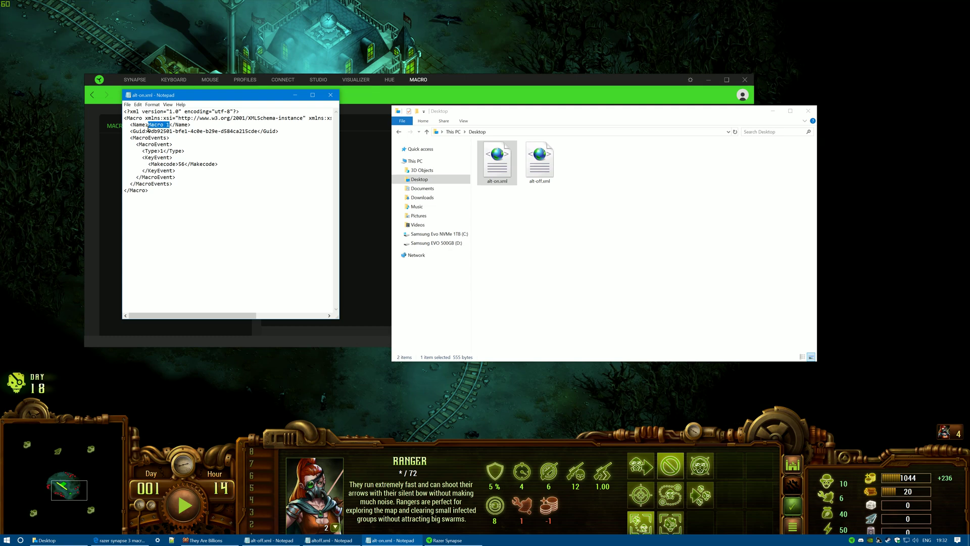
type("alt-on")
left_click(128, 105)
left_click(140, 126)
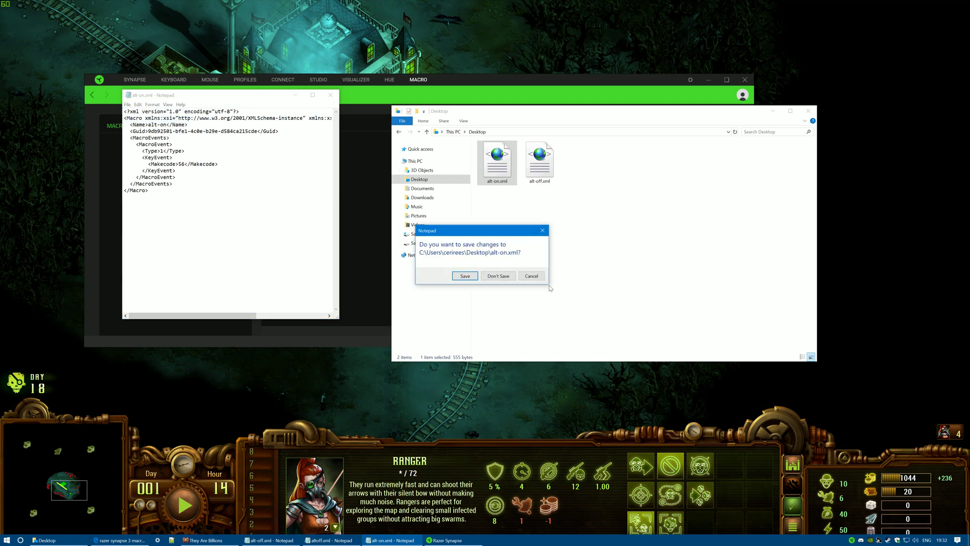
key("Tab")
key("Tab")
key("Return")
left_click(127, 104)
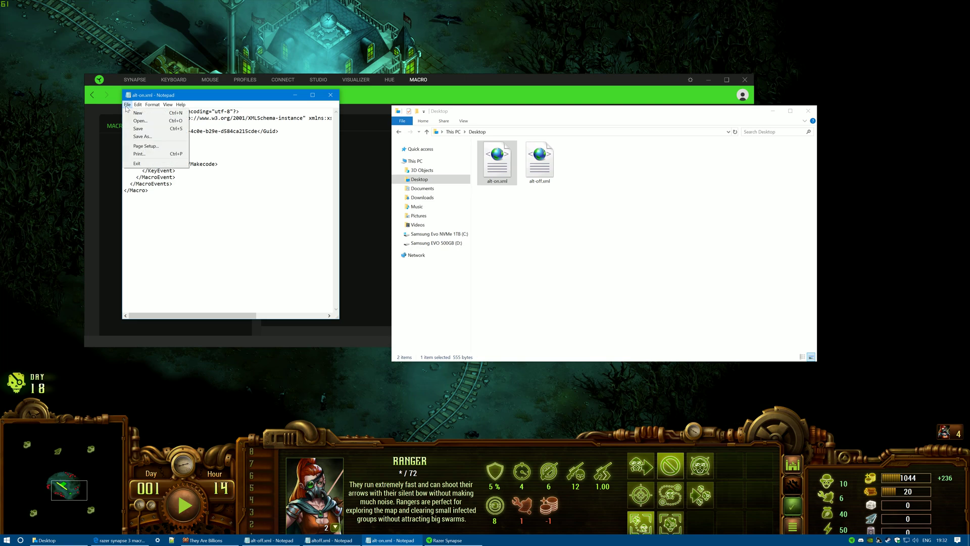
key("Escape")
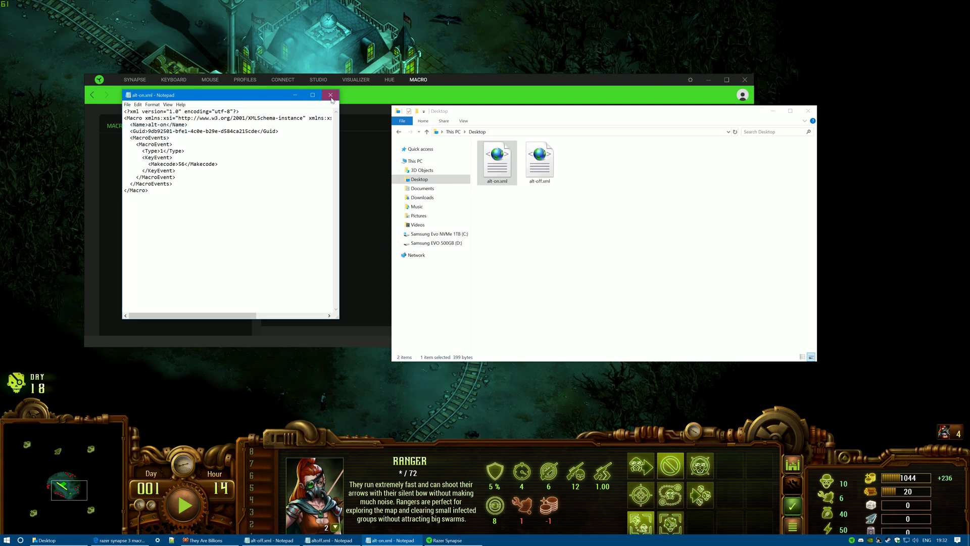
left_click(330, 94)
Open alt-off.xml from the Desktop in Notepad
left_click(547, 173)
right_click(536, 154)
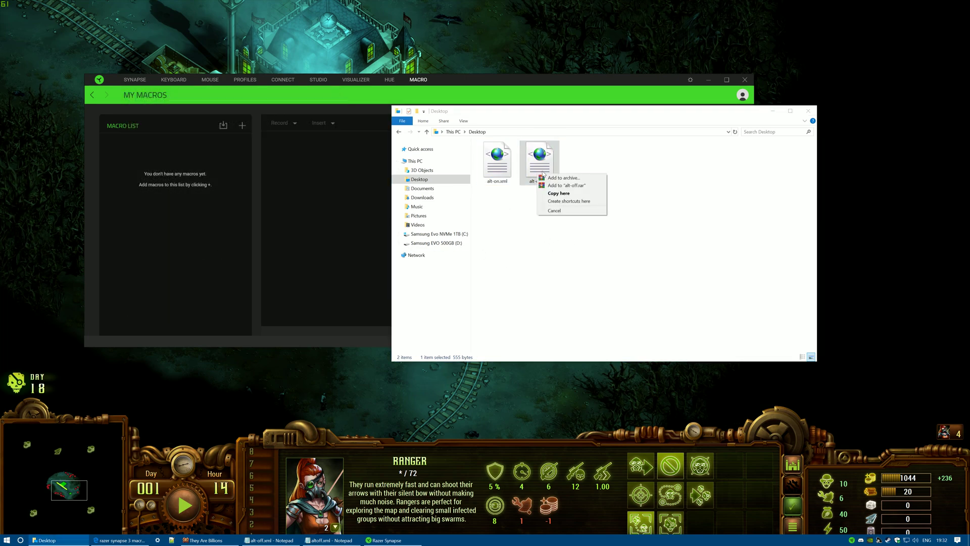
right_click(541, 156)
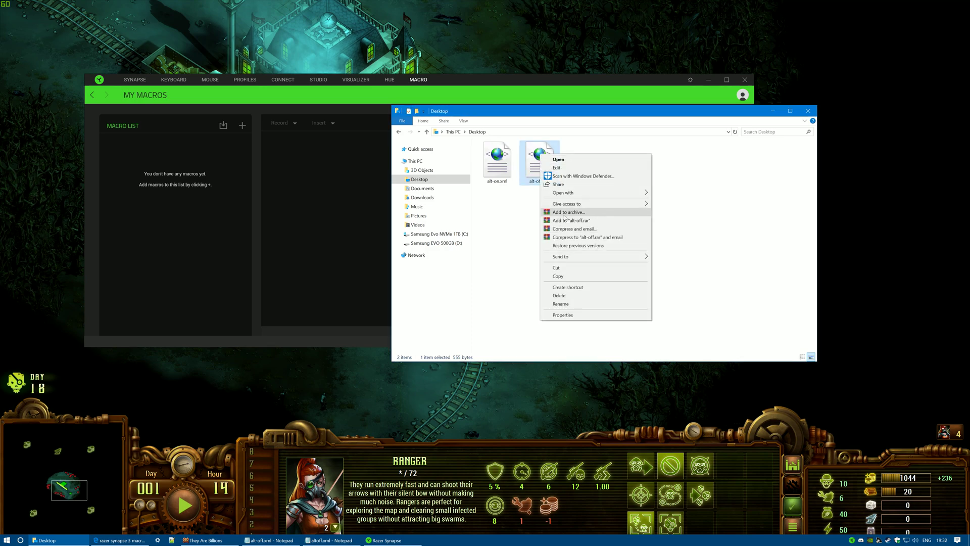
mouse_move(574, 193)
left_click(663, 203)
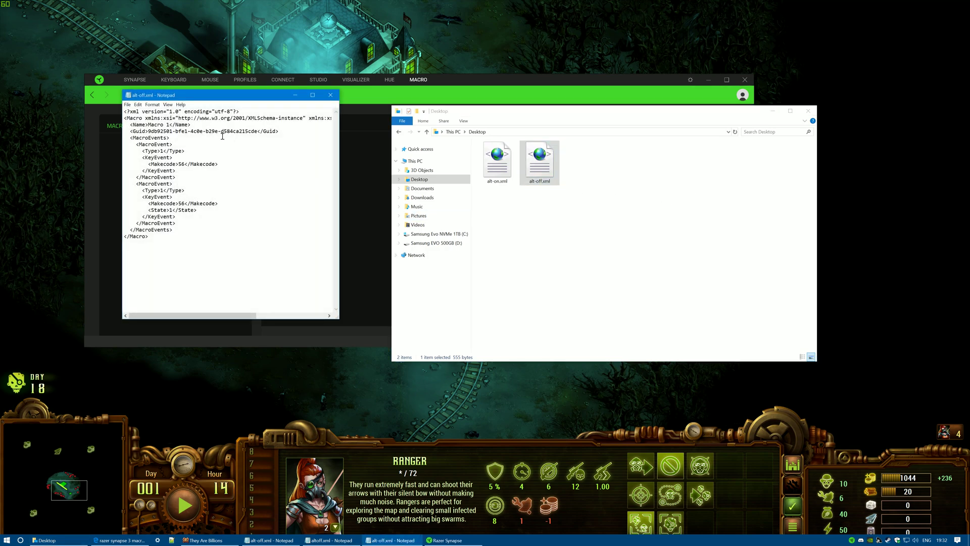
Delete the first, key-press MacroEvent block, save alt-off.xml, close Notepad and return to Synapse
left_click_drag(136, 183, 199, 218)
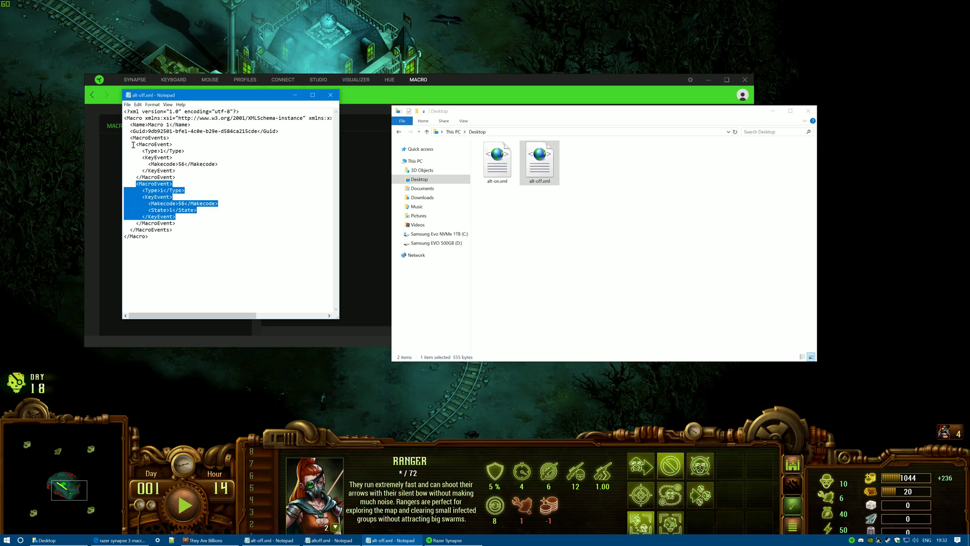
left_click_drag(132, 144, 182, 178)
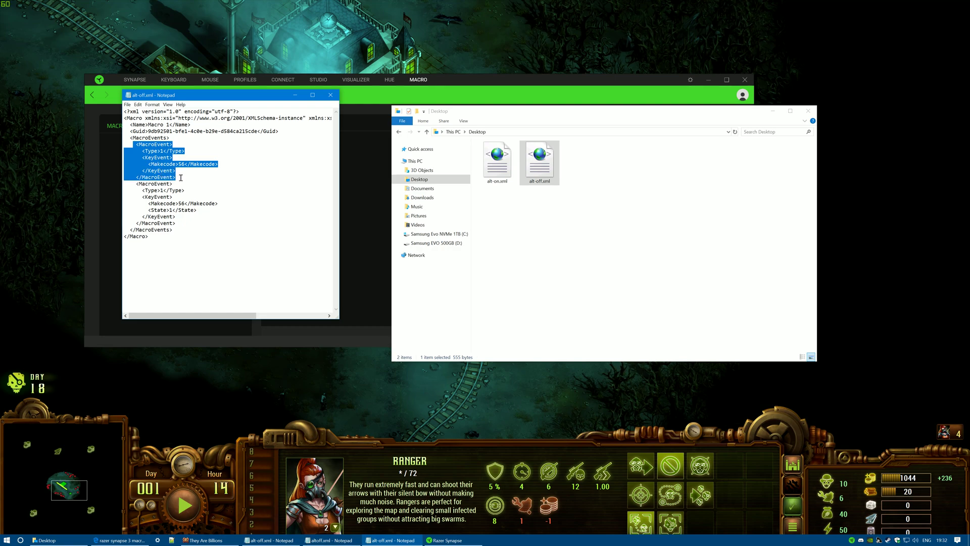
key("Delete")
key("Delete")
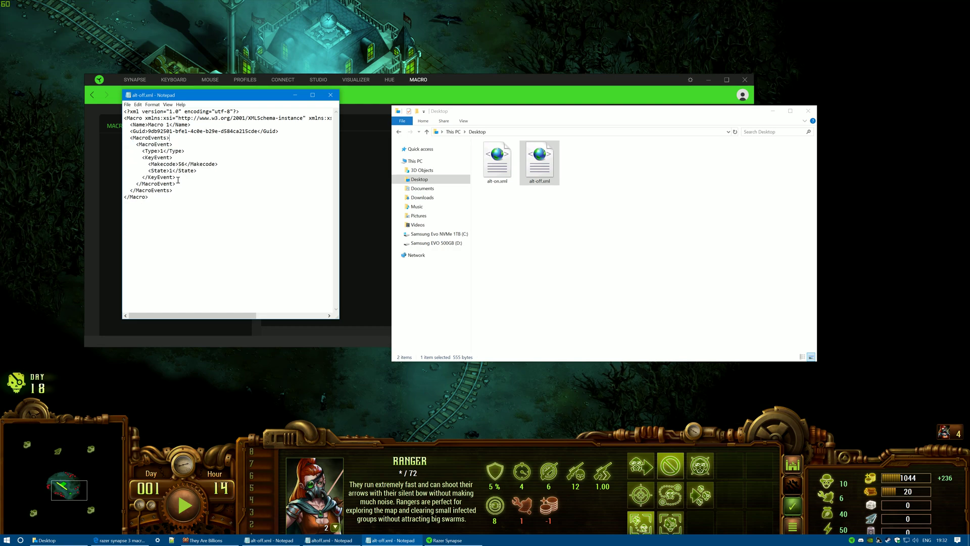
left_click(127, 105)
left_click(139, 129)
left_click(330, 95)
left_click(394, 122)
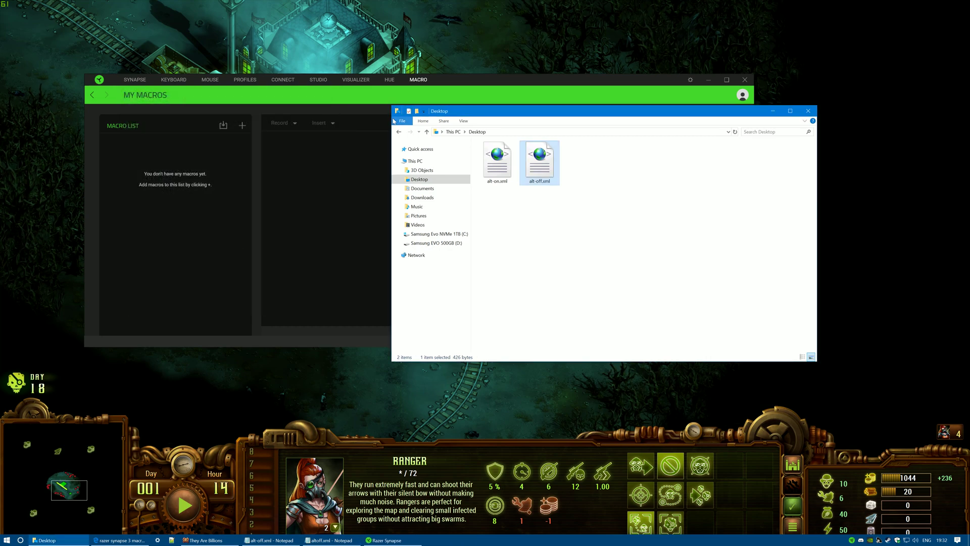
left_click(444, 96)
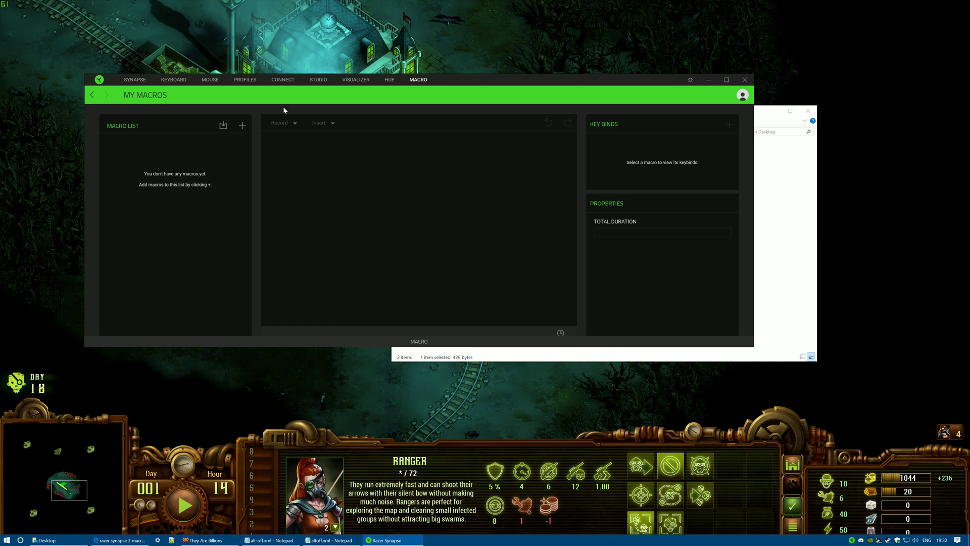
Import alt-off.xml as a macro and view its single ALT release event
left_click(223, 126)
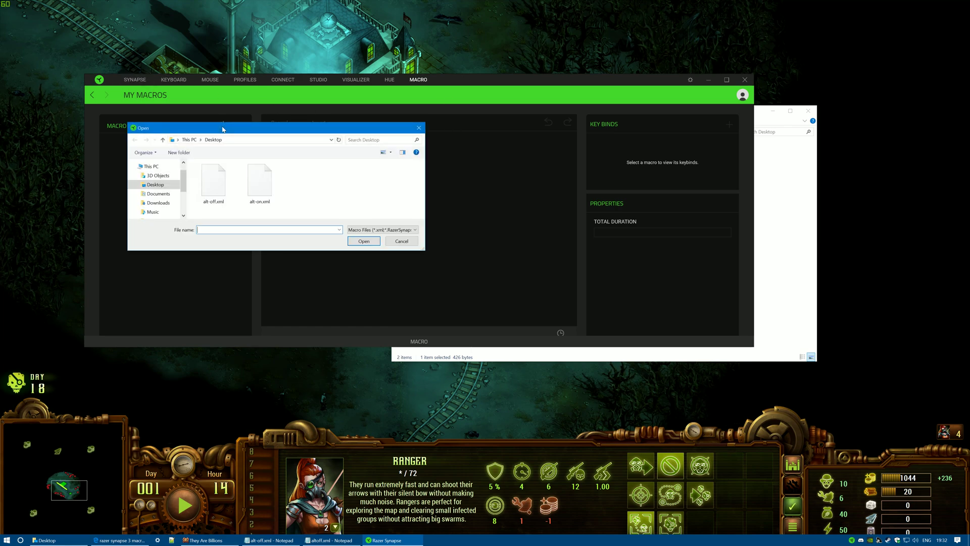
double_click(213, 181)
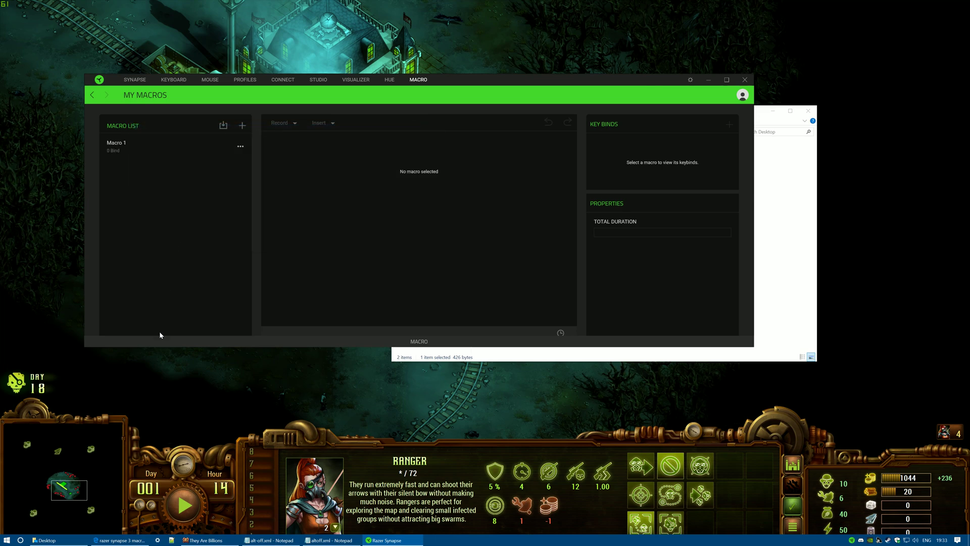
left_click(138, 145)
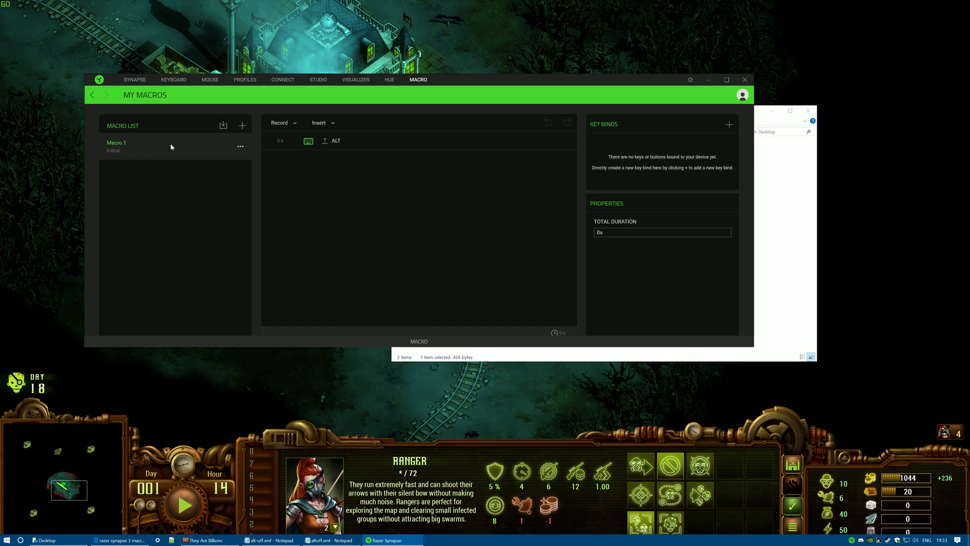
Add an extra empty Macro 2, then delete it
left_click(242, 125)
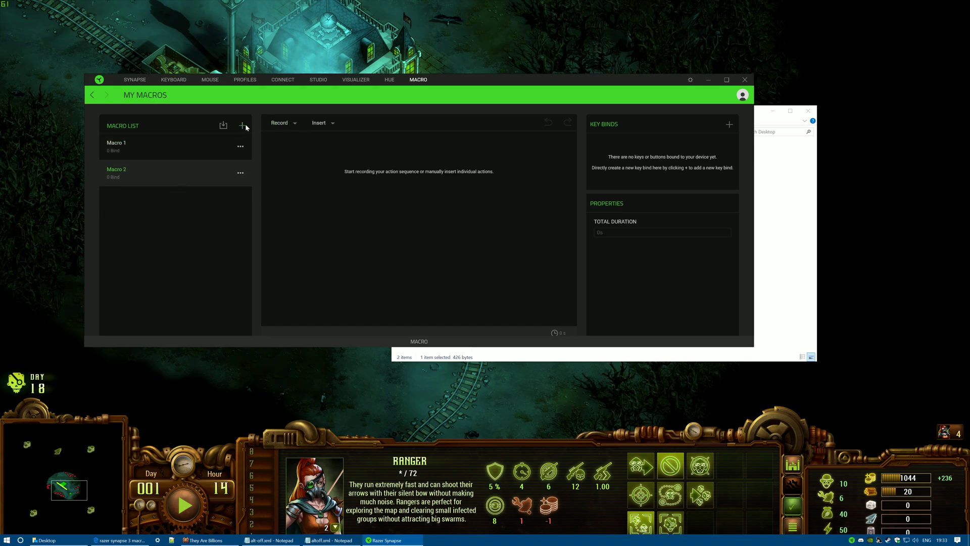
left_click(241, 173)
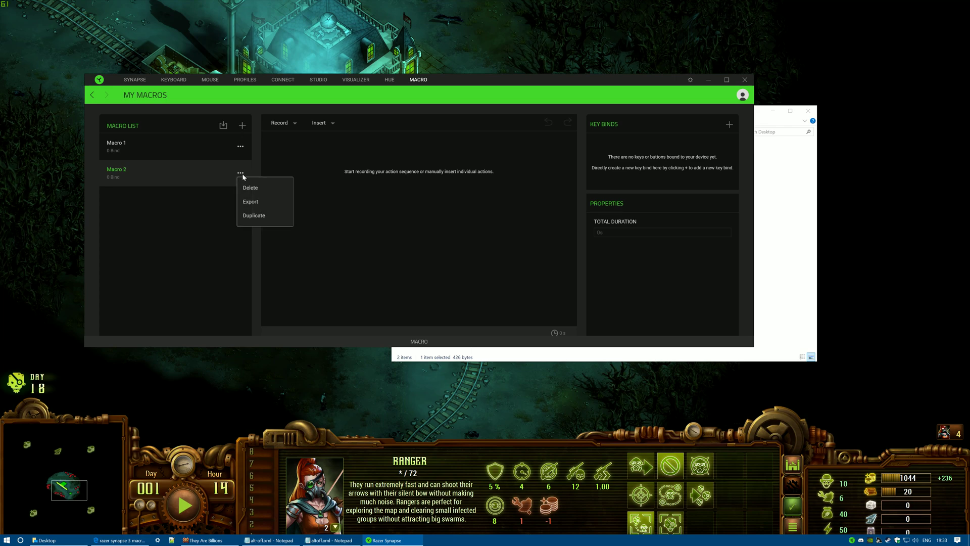
left_click(249, 187)
left_click(285, 219)
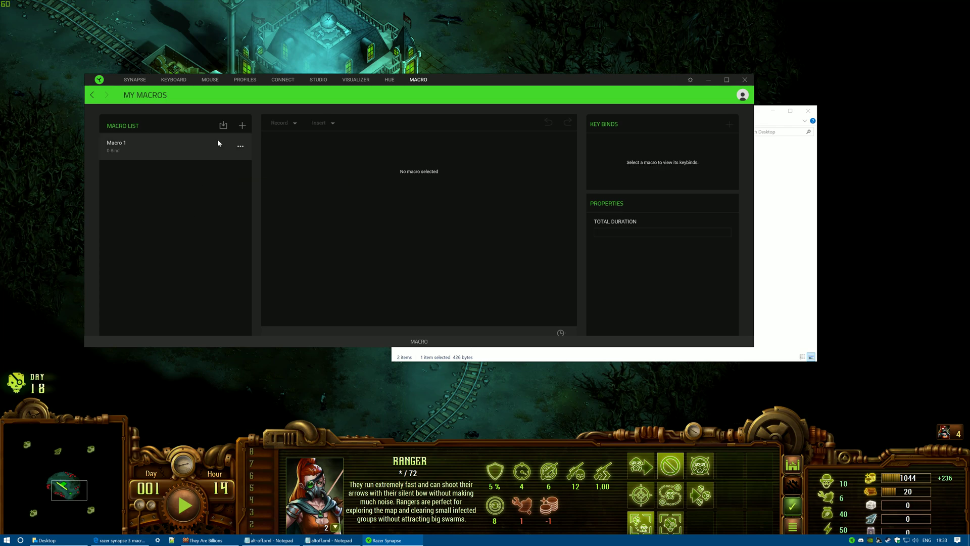
Import alt-on.xml as a second macro
left_click(223, 126)
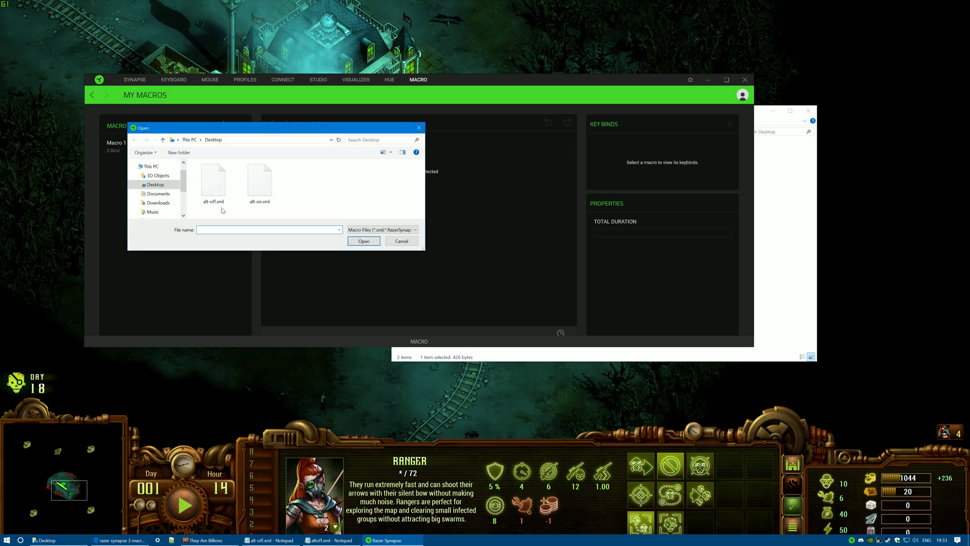
left_click(262, 193)
double_click(262, 193)
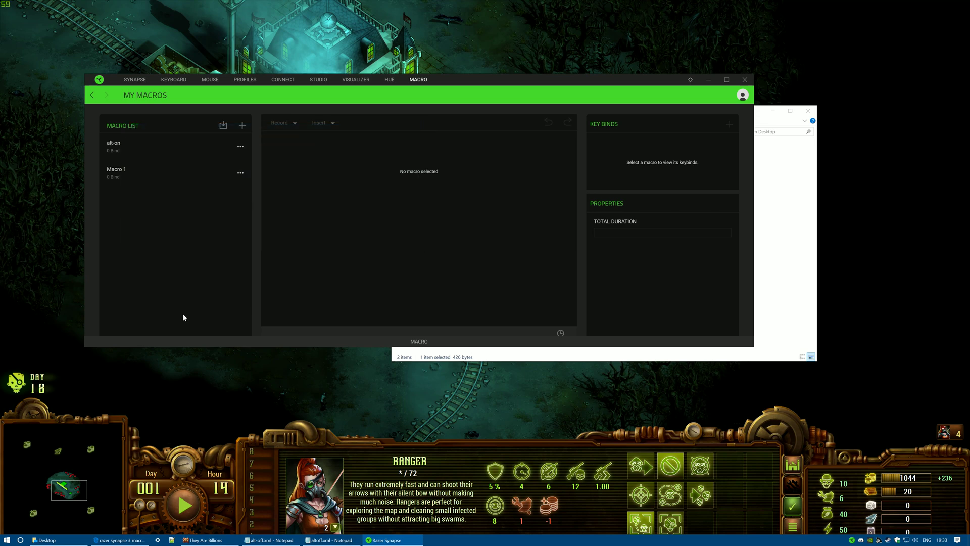
Rename the imported Macro 1 to alt-off
double_click(127, 171)
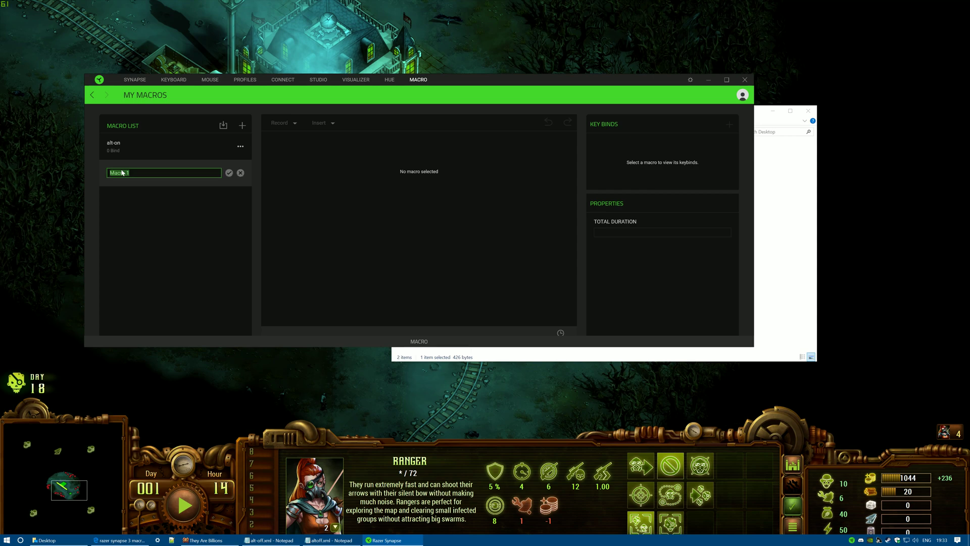
type("alt-off")
key("Return")
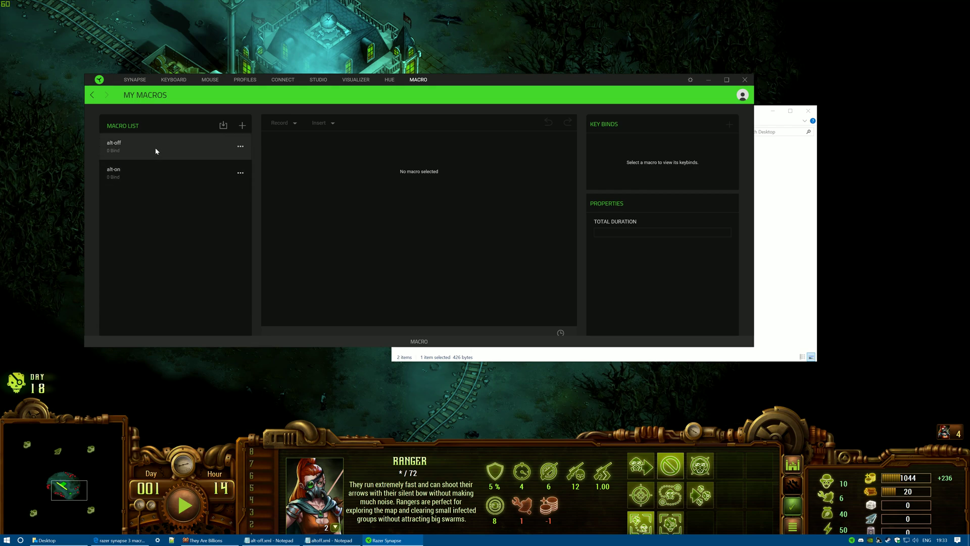
Compare alt-on and alt-off, confirming one presses ALT and the other releases it
left_click(140, 176)
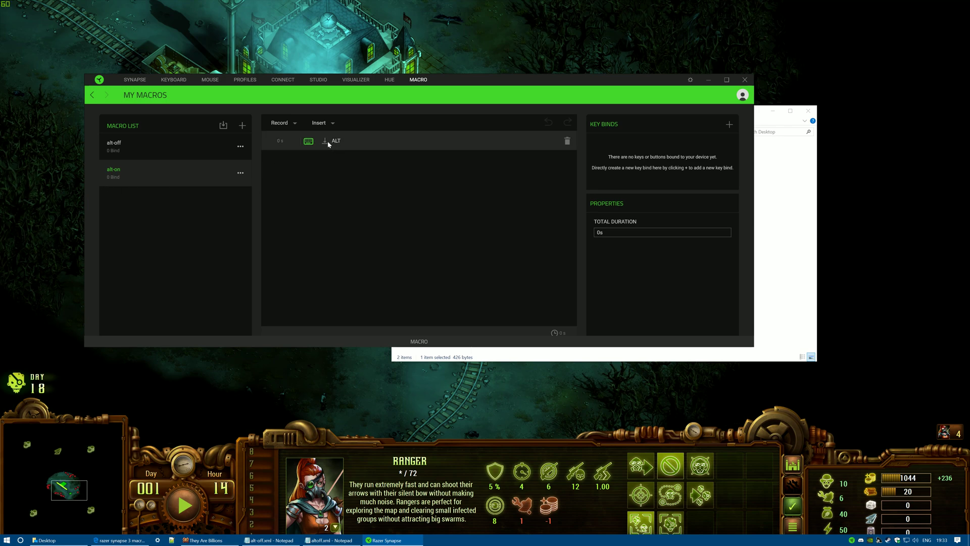
left_click(134, 146)
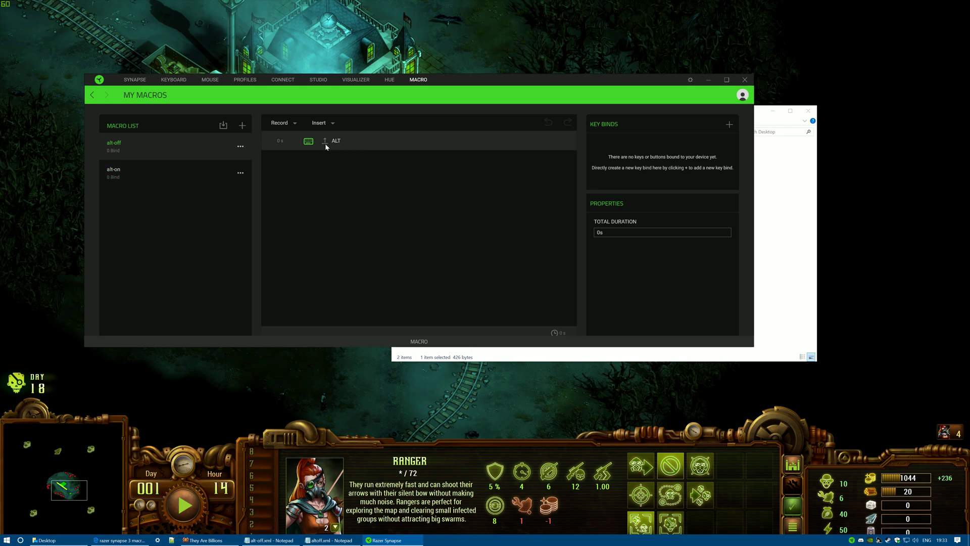
left_click(178, 173)
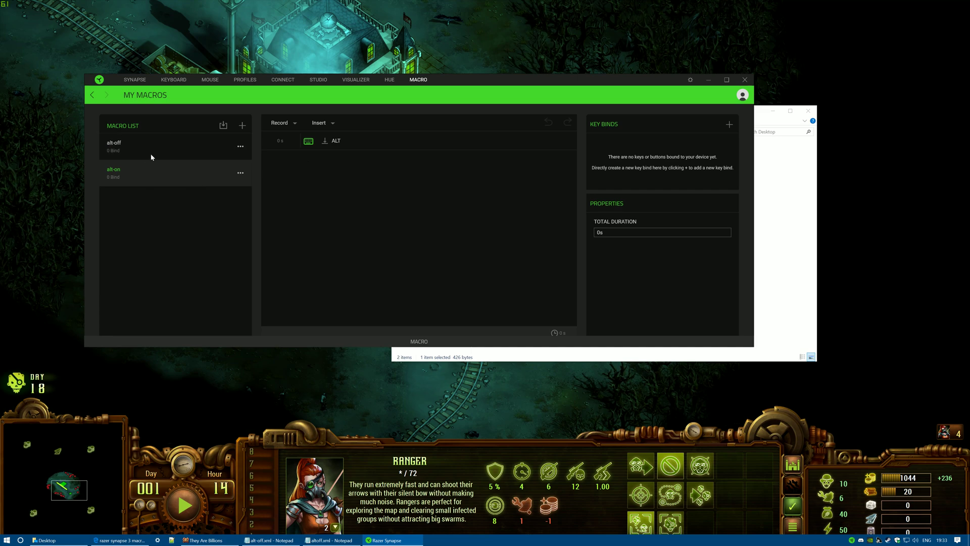
left_click(162, 146)
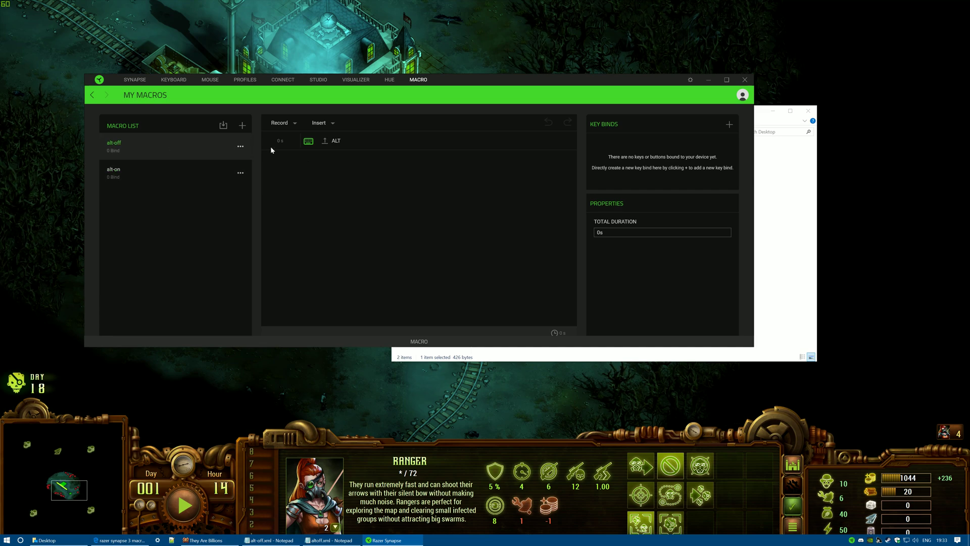
left_click(166, 175)
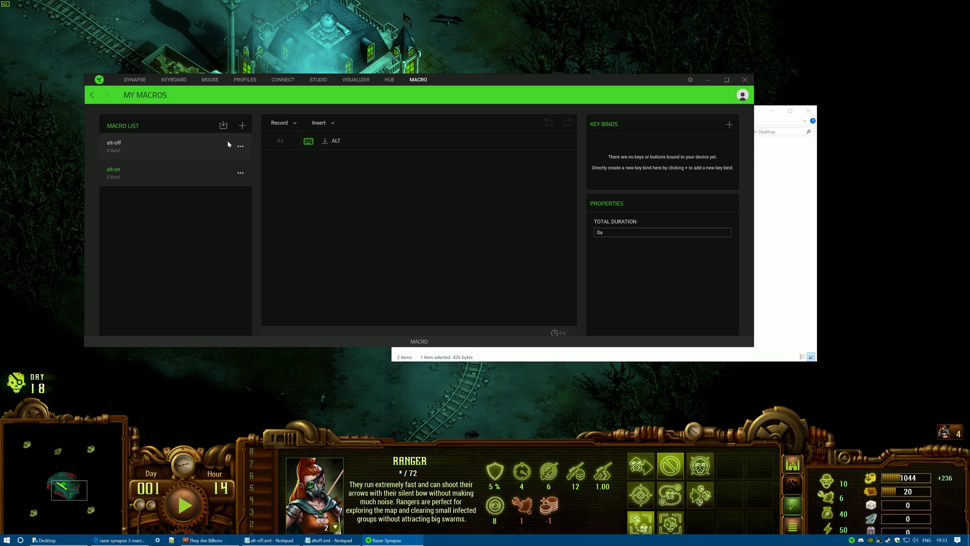
left_click(798, 222)
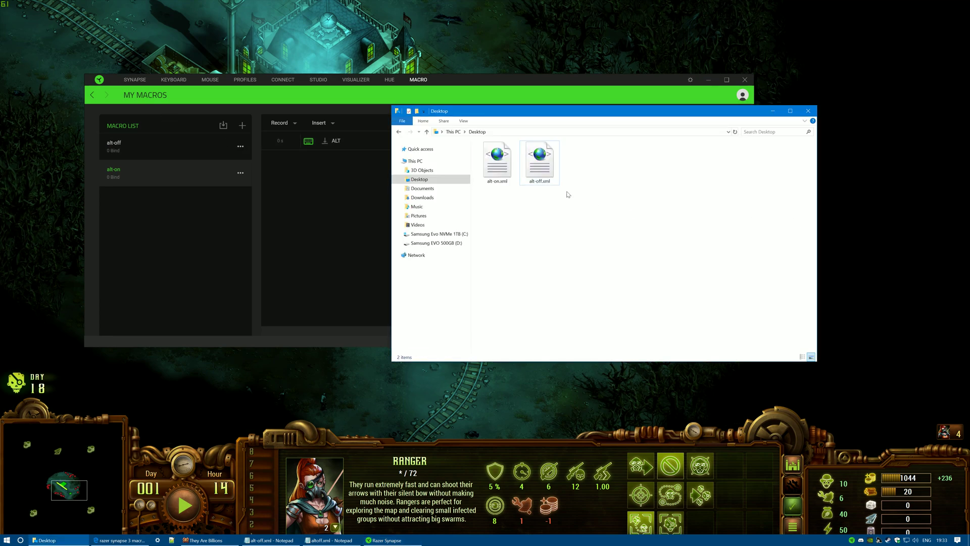
left_click(235, 217)
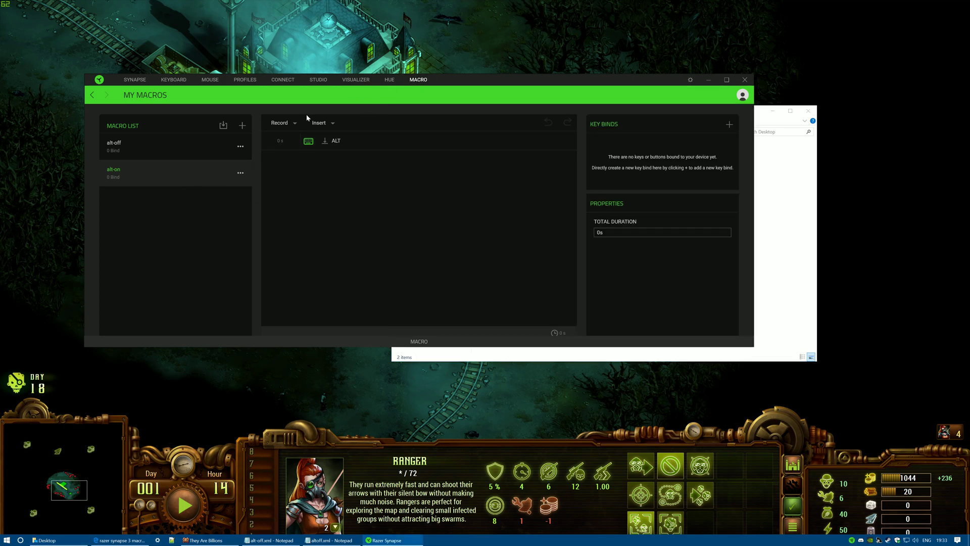
On the keyboard customization page, assign the alt-on macro to the Insert key
left_click(168, 81)
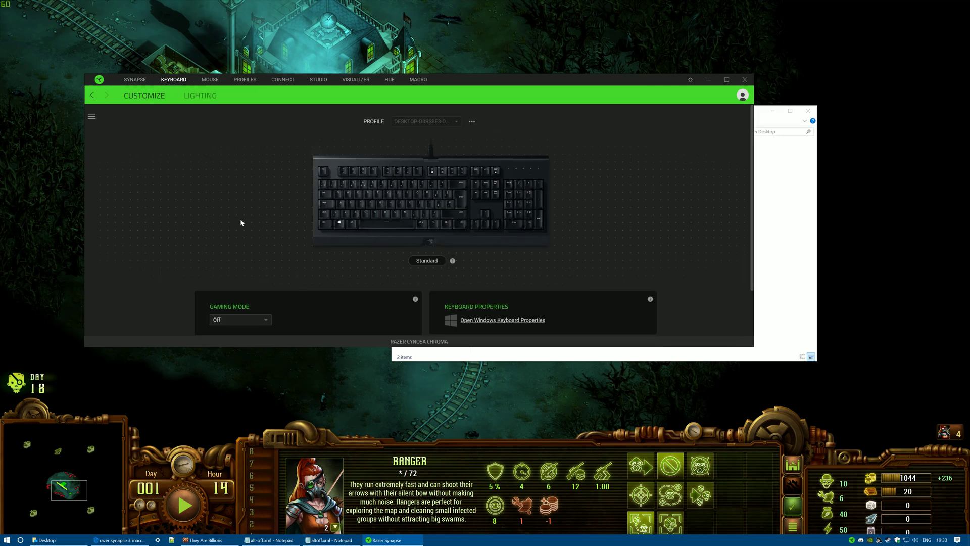
left_click(477, 183)
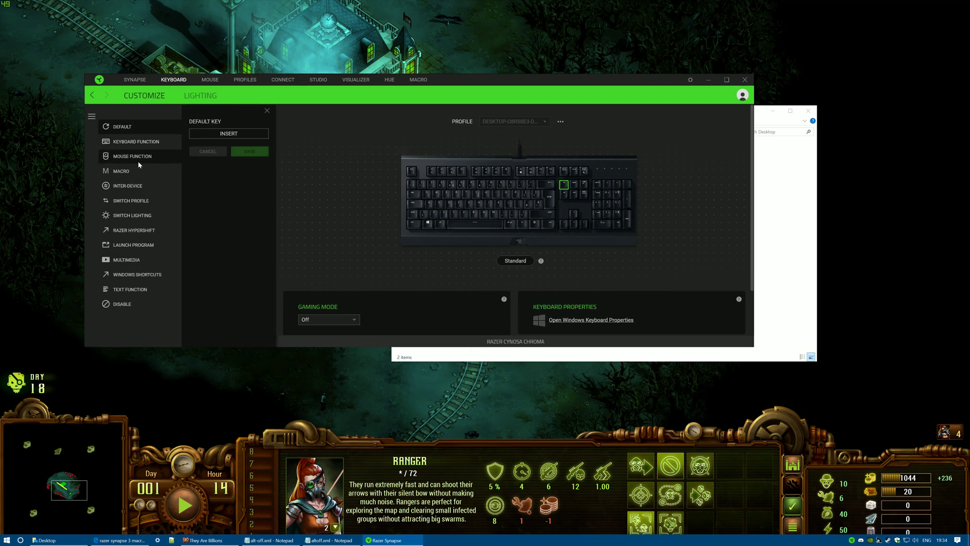
left_click(116, 172)
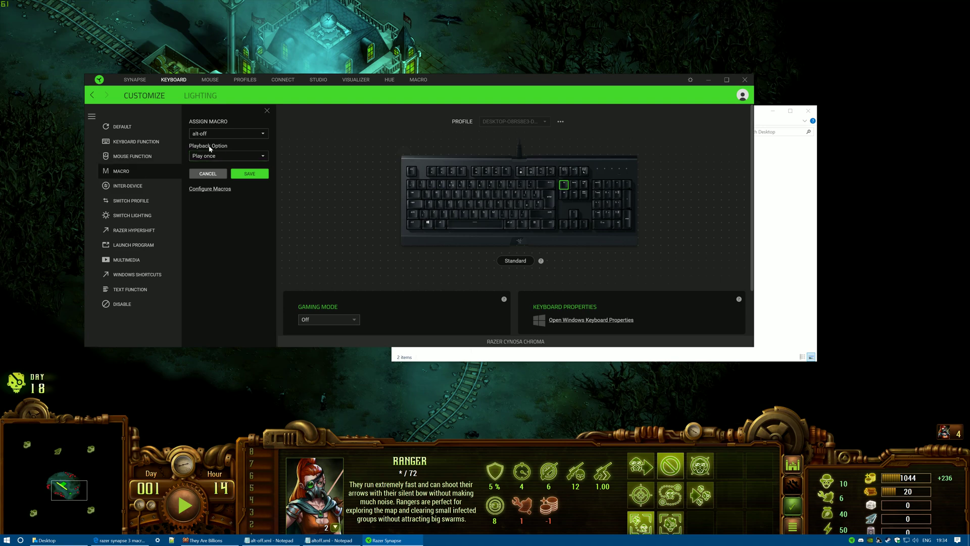
left_click(259, 134)
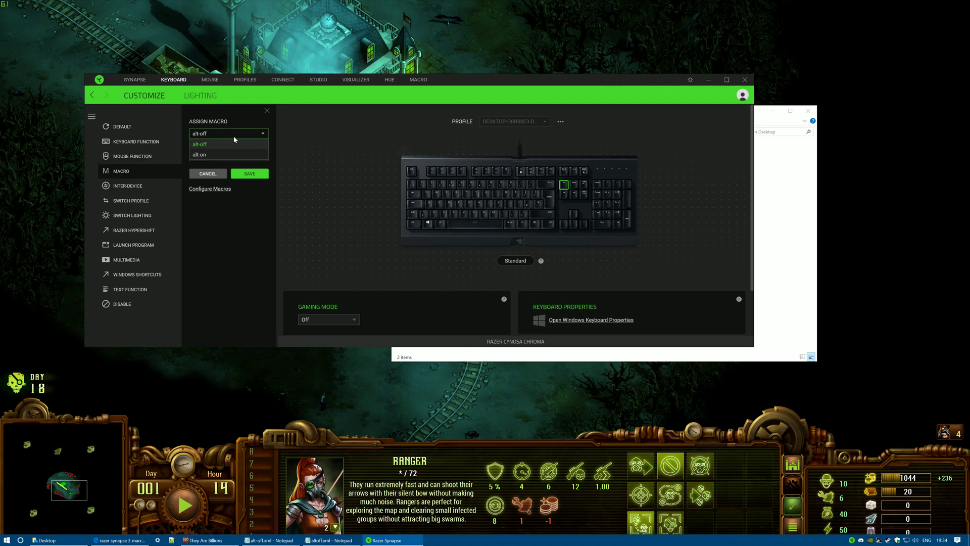
left_click(210, 155)
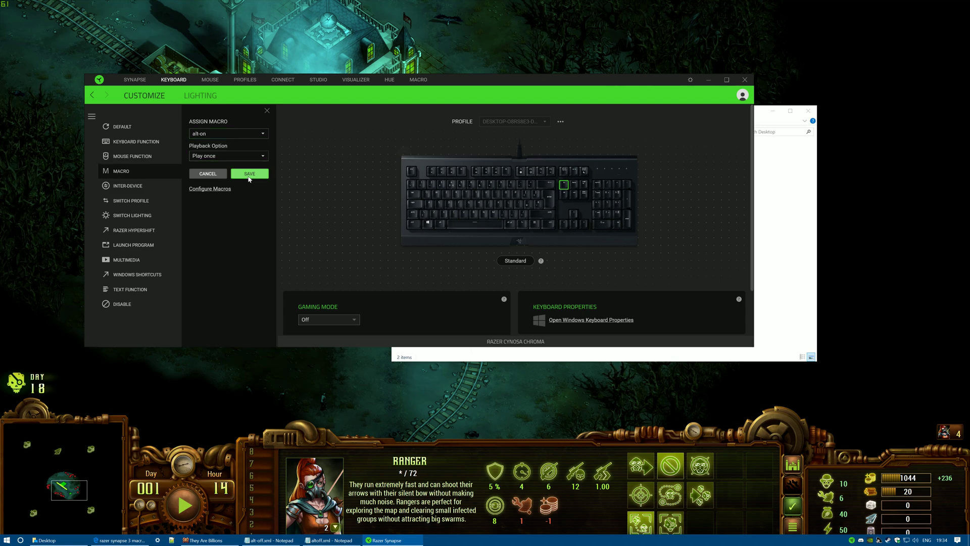
Assign the alt-off macro to the Delete key and return to the macro list
left_click(564, 197)
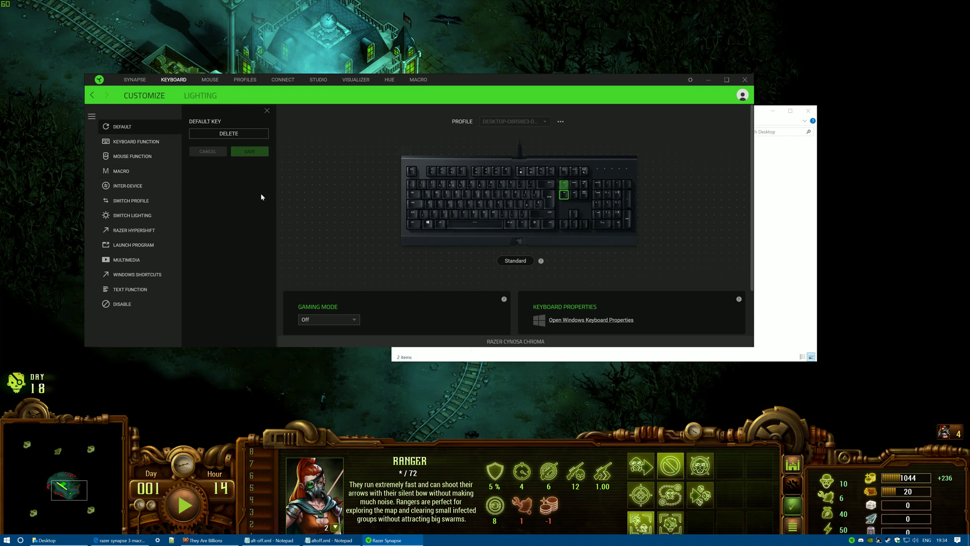
left_click(120, 172)
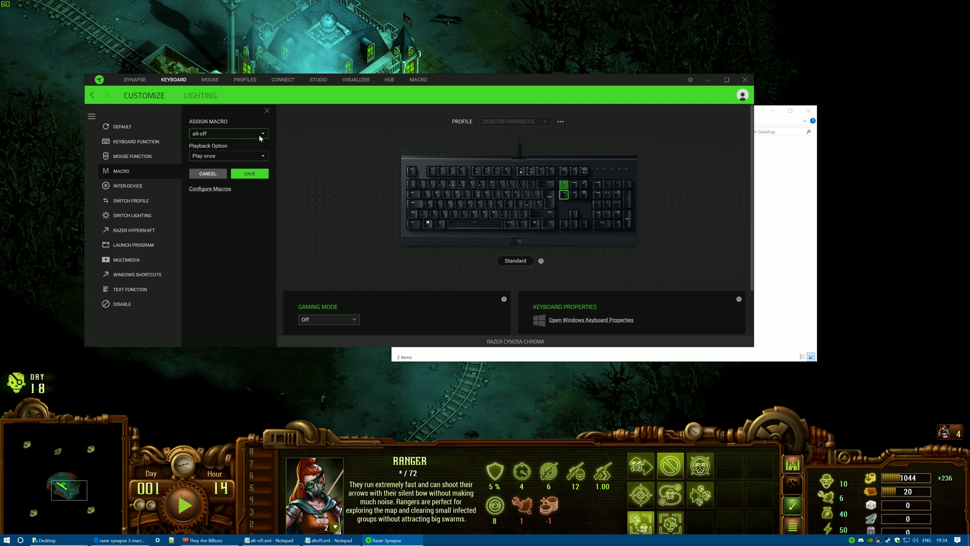
left_click(225, 133)
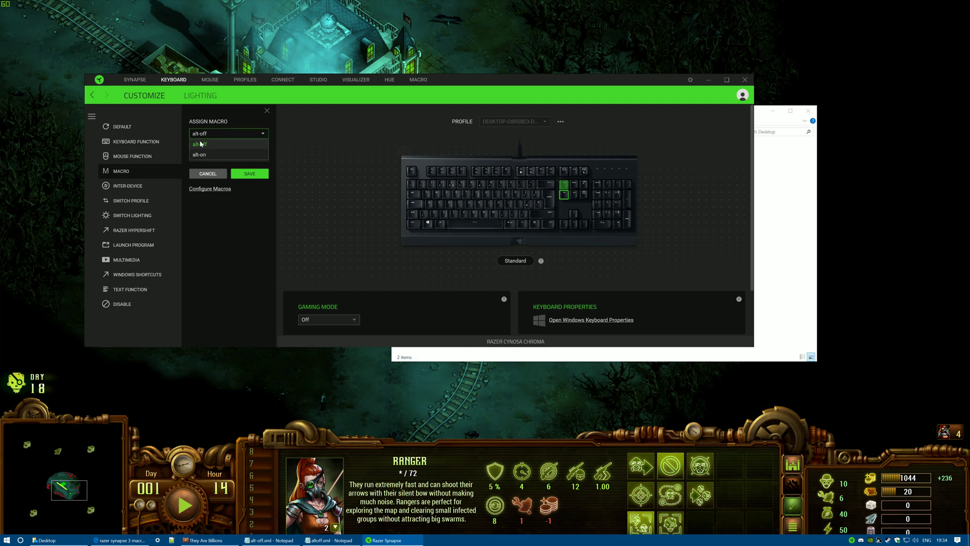
left_click(202, 147)
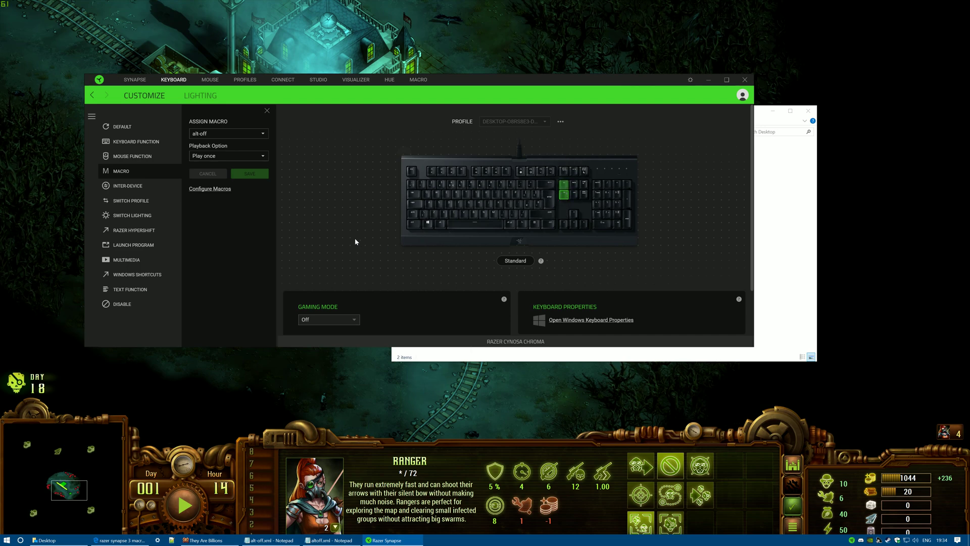
left_click(418, 81)
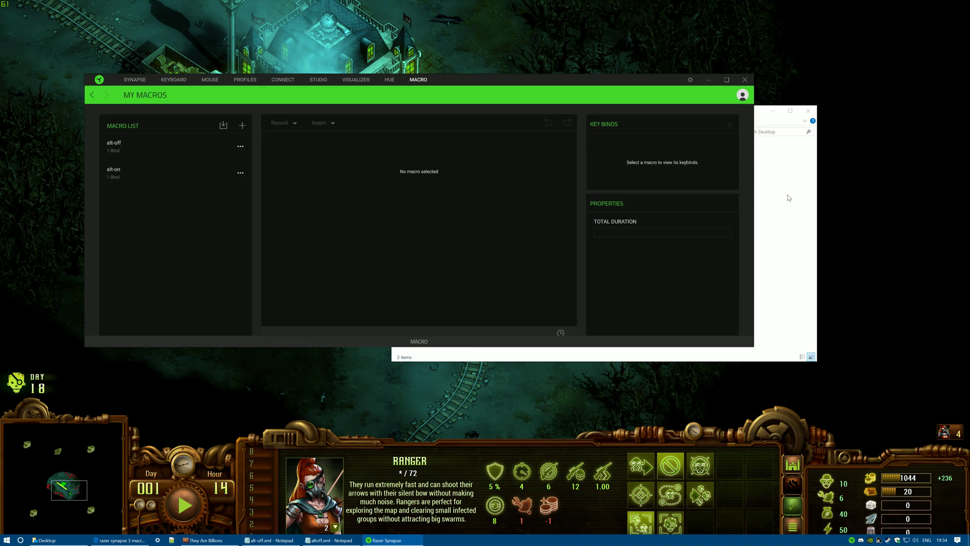
In They Are Billions, toggle health bars on and off twice with the new keys, then open Start
left_click(874, 228)
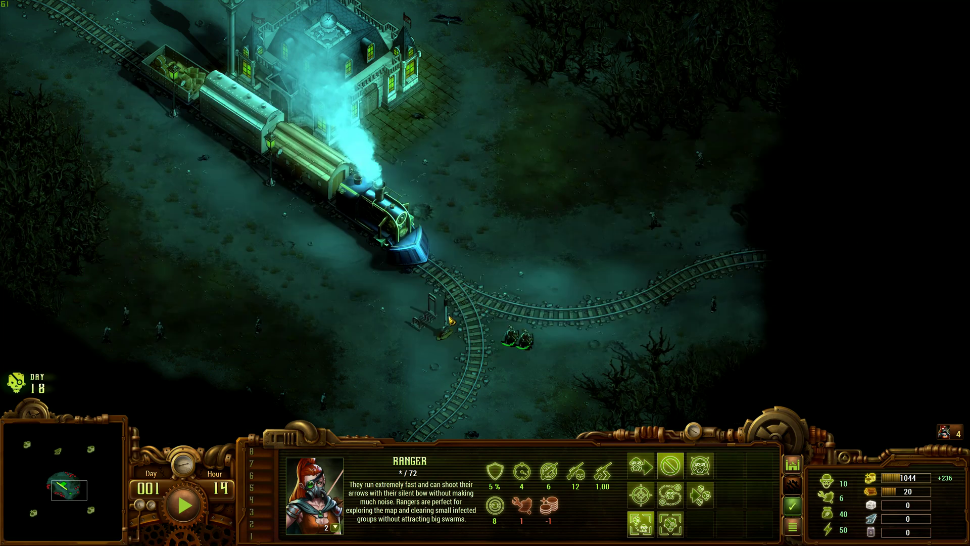
key("alt")
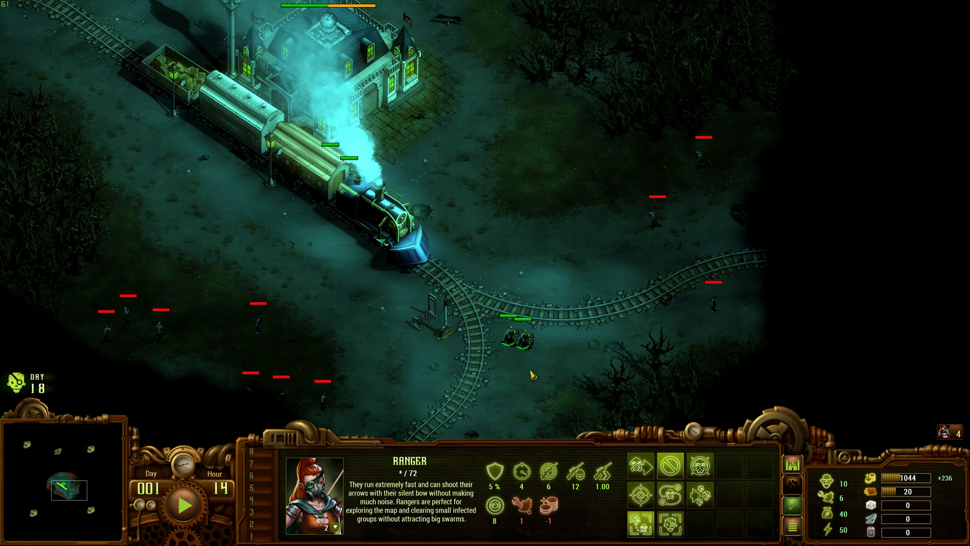
key("alt")
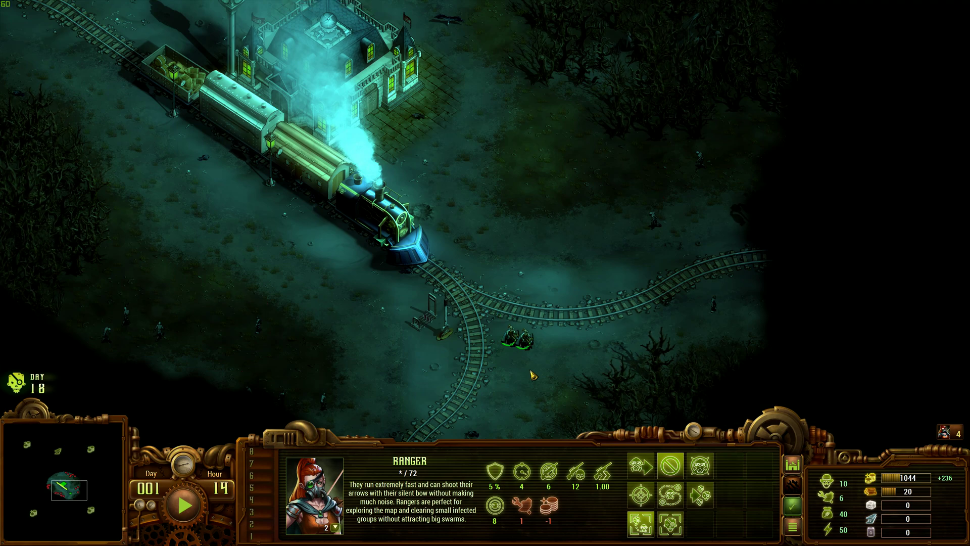
key("alt")
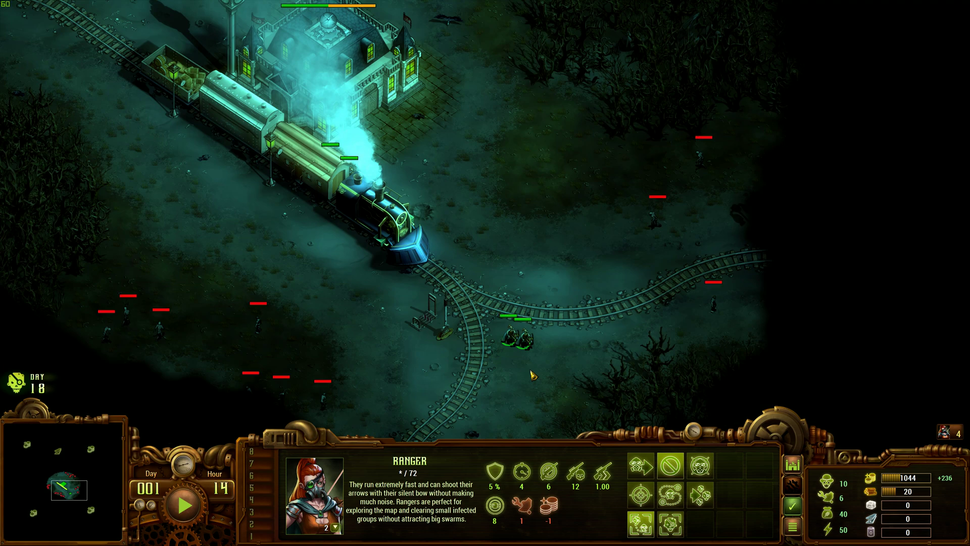
key("alt")
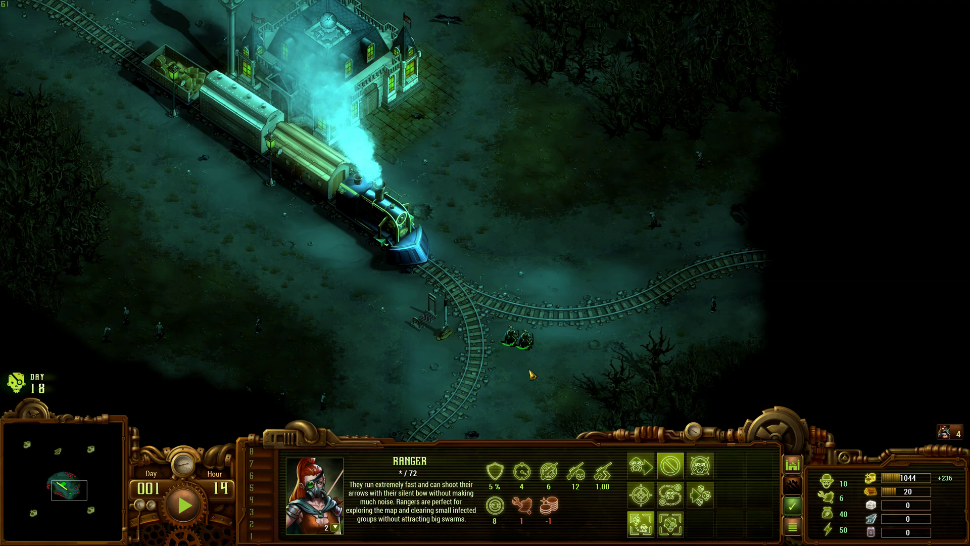
key("super")
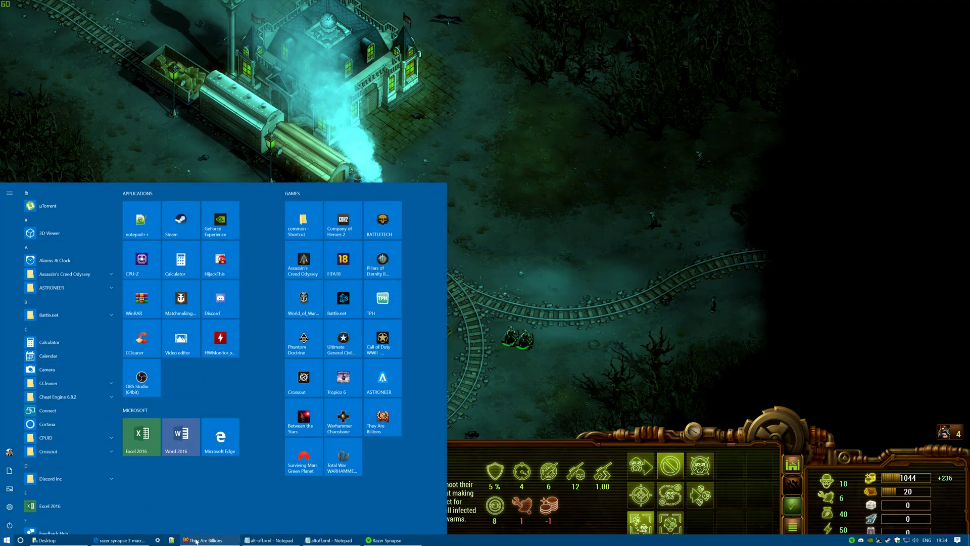
Bring the Razer Synapse window back in front of the game from the taskbar
left_click(385, 540)
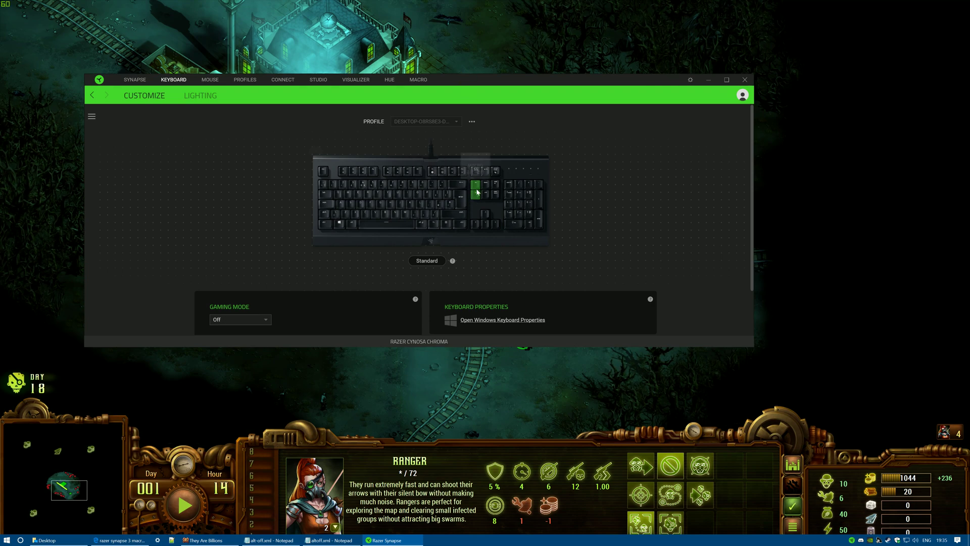
Confirm the Insert key runs alt-on with Play once playback, then view My Macros
left_click(411, 184)
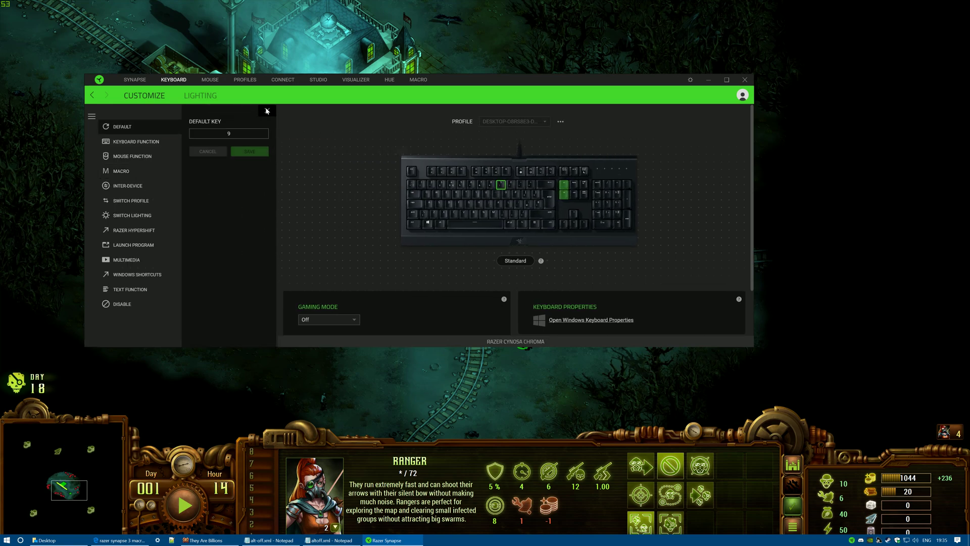
left_click(568, 191)
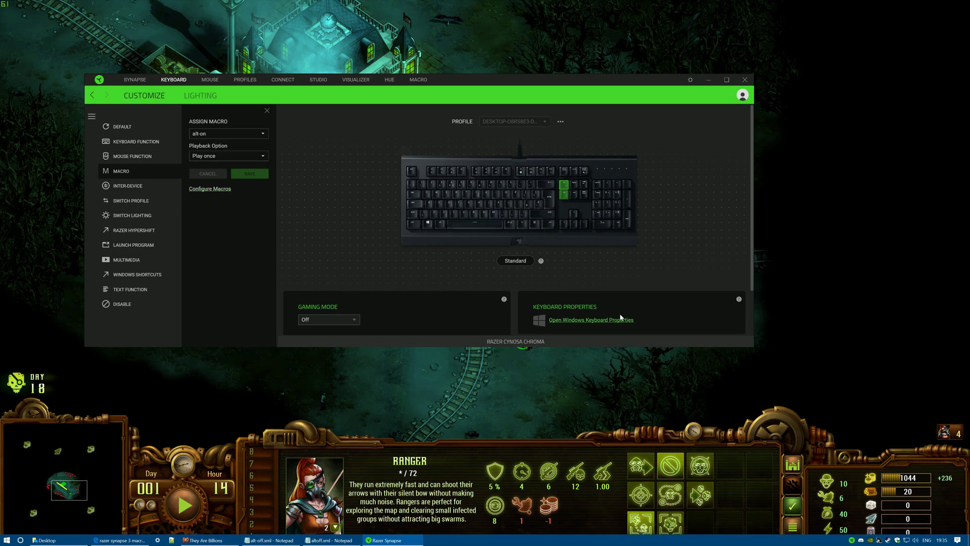
left_click(252, 156)
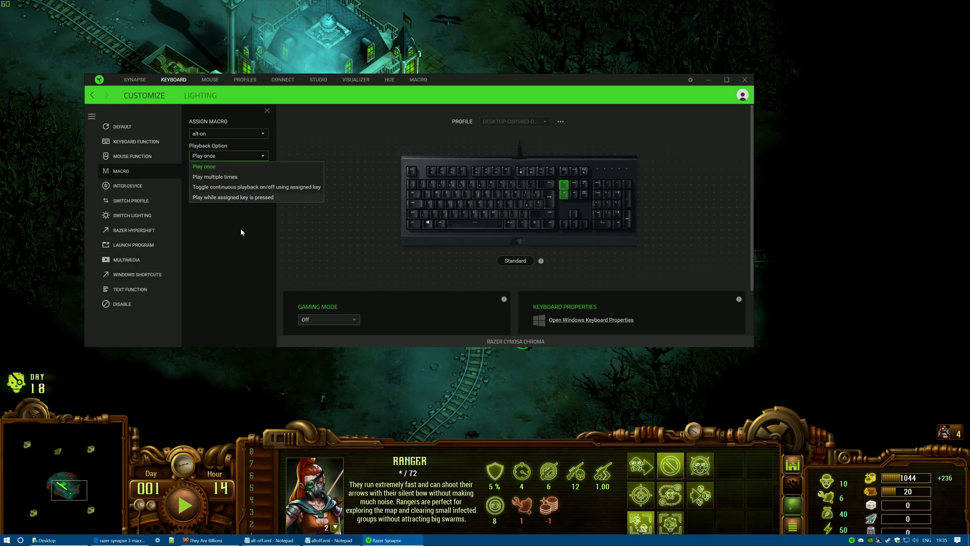
left_click(238, 167)
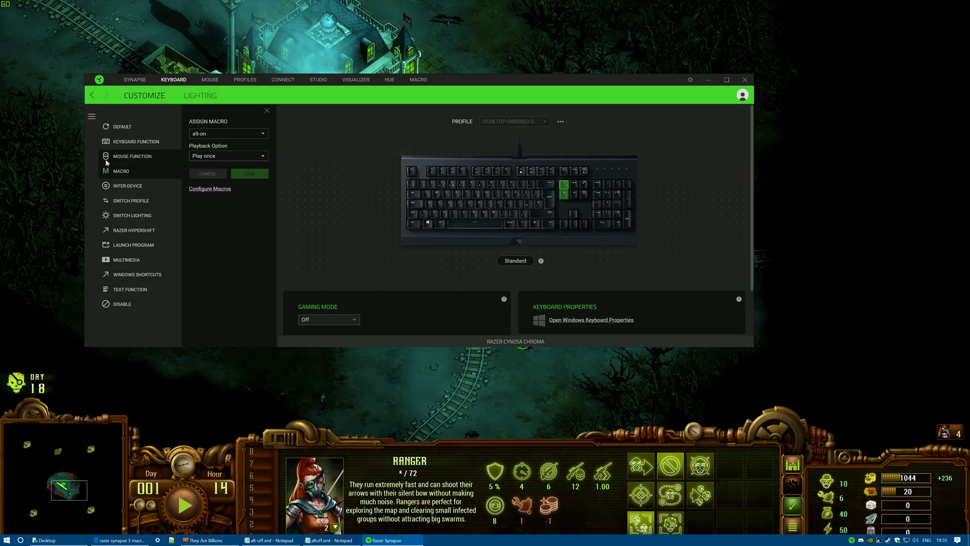
left_click(418, 80)
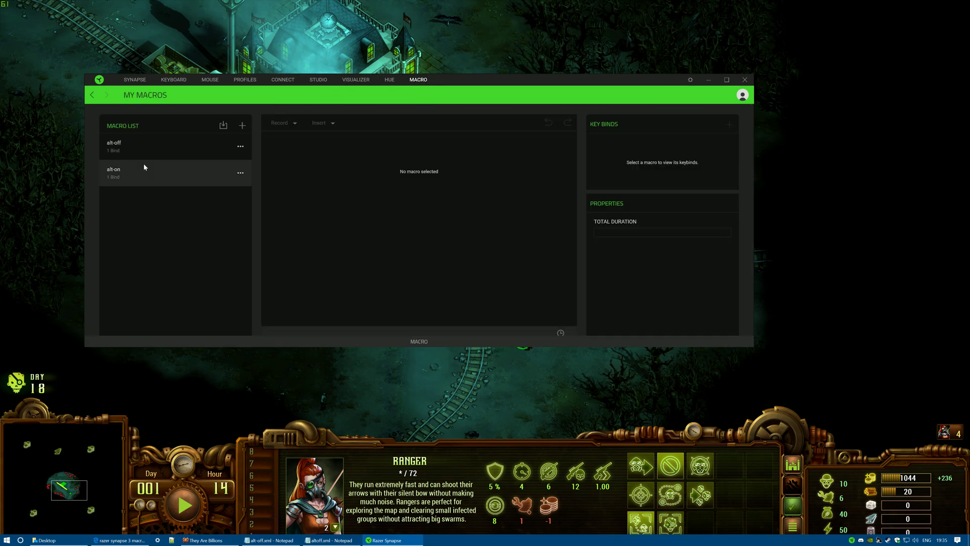
Delete the Delete key bind from the alt-off macro
left_click(135, 143)
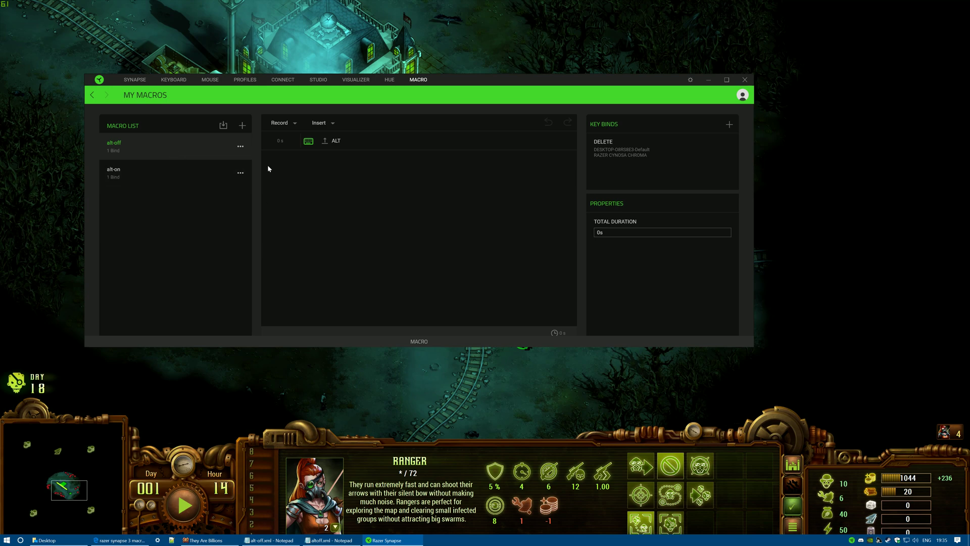
mouse_move(631, 144)
left_click(729, 149)
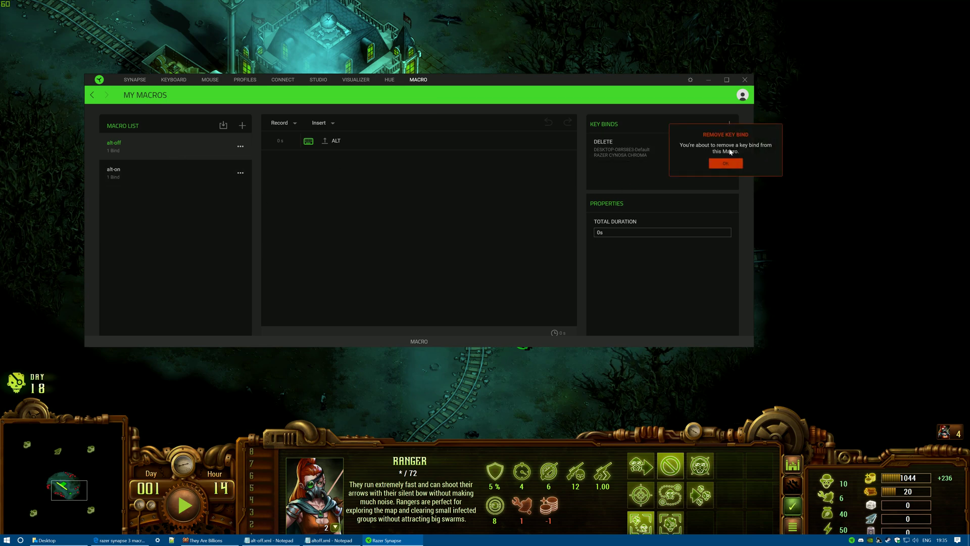
left_click(726, 163)
Delete the Insert key bind from alt-on and return to the keyboard page
left_click(202, 177)
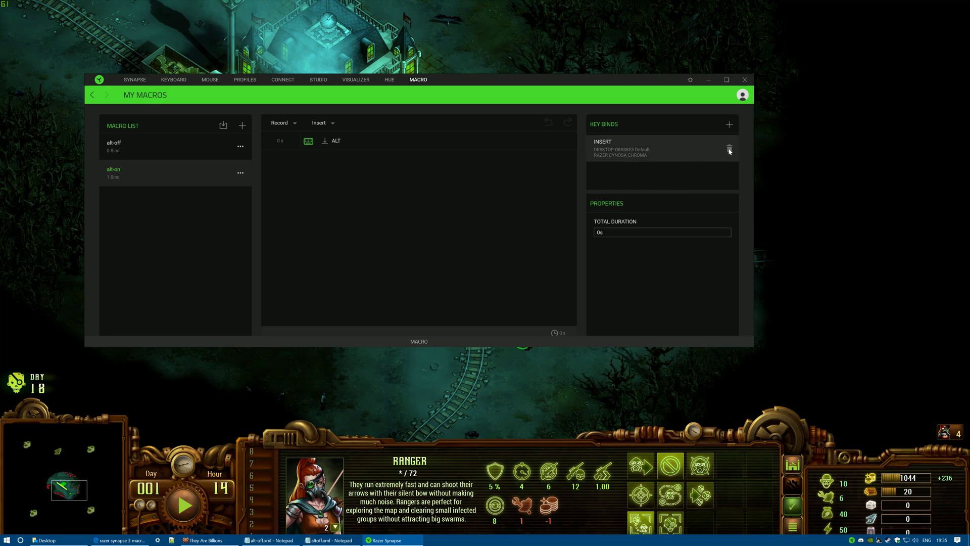
left_click(729, 148)
left_click(726, 163)
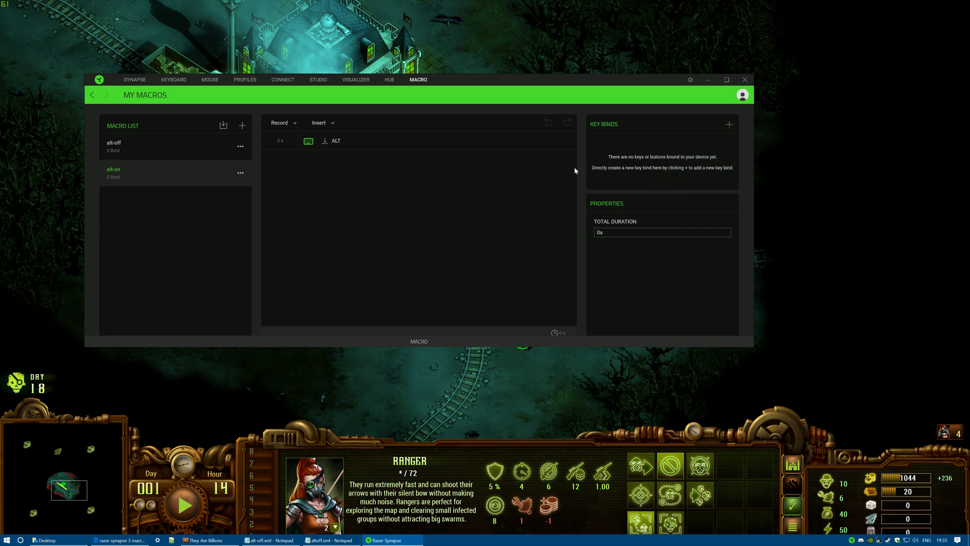
left_click(171, 81)
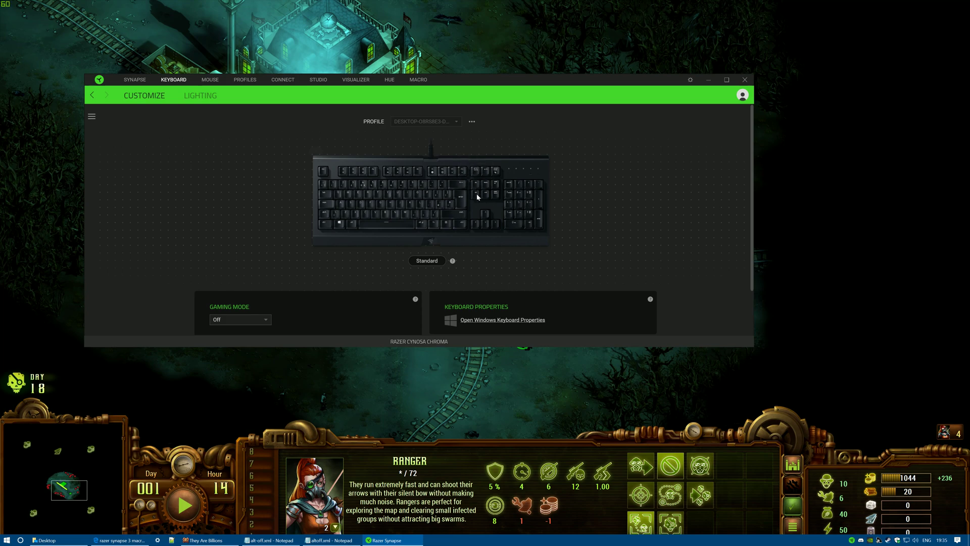
Bind alt-off to the Insert key on the Razer Cynosa Chroma, then open Insert's assignment settings
left_click(419, 79)
left_click(145, 143)
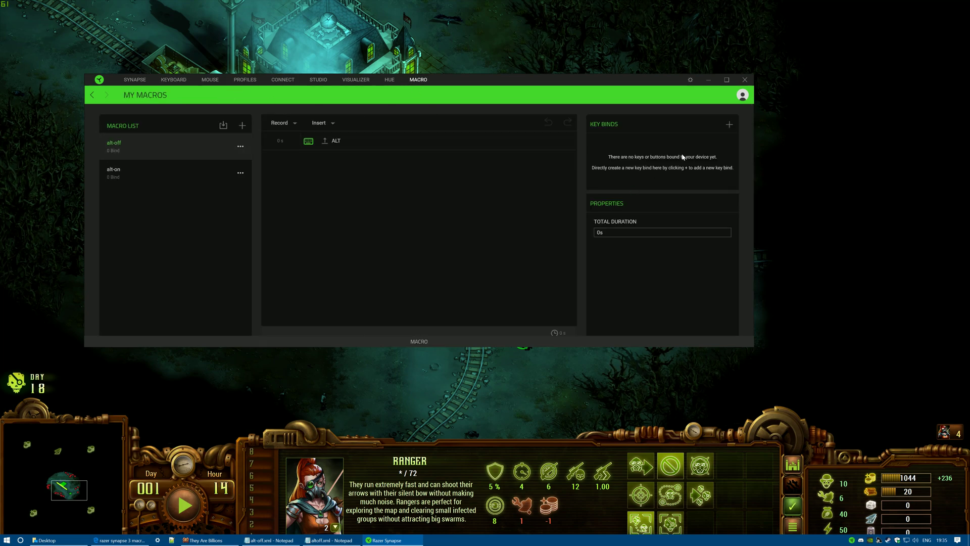
left_click(729, 124)
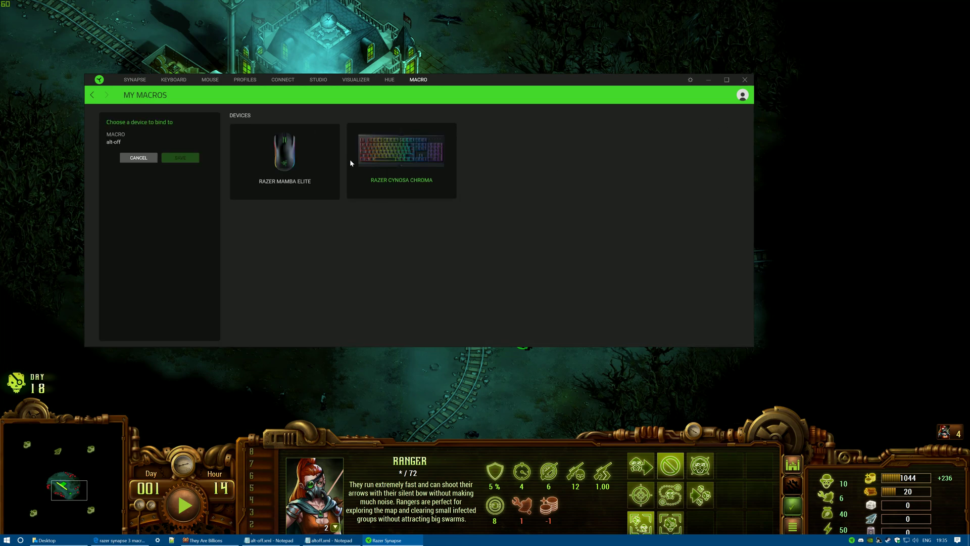
left_click(399, 163)
left_click(536, 202)
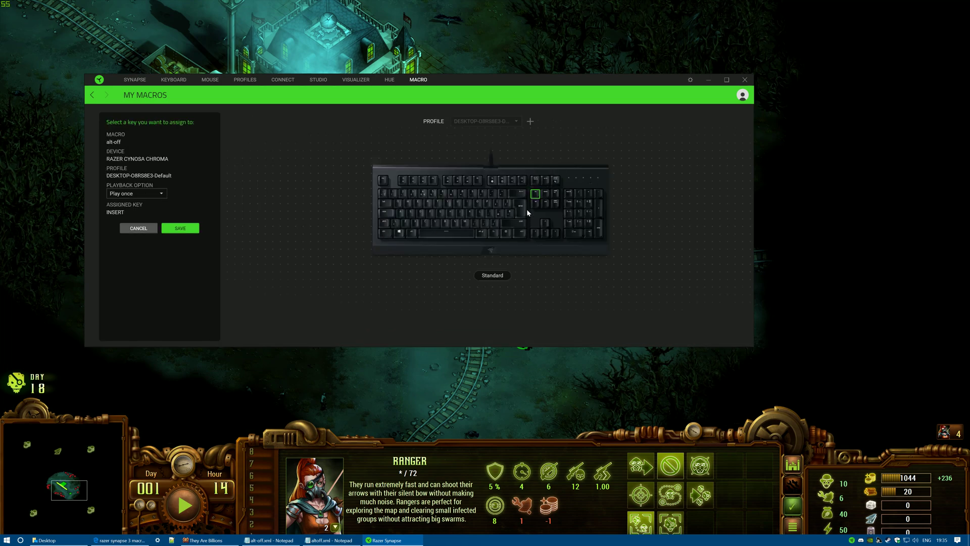
left_click(174, 80)
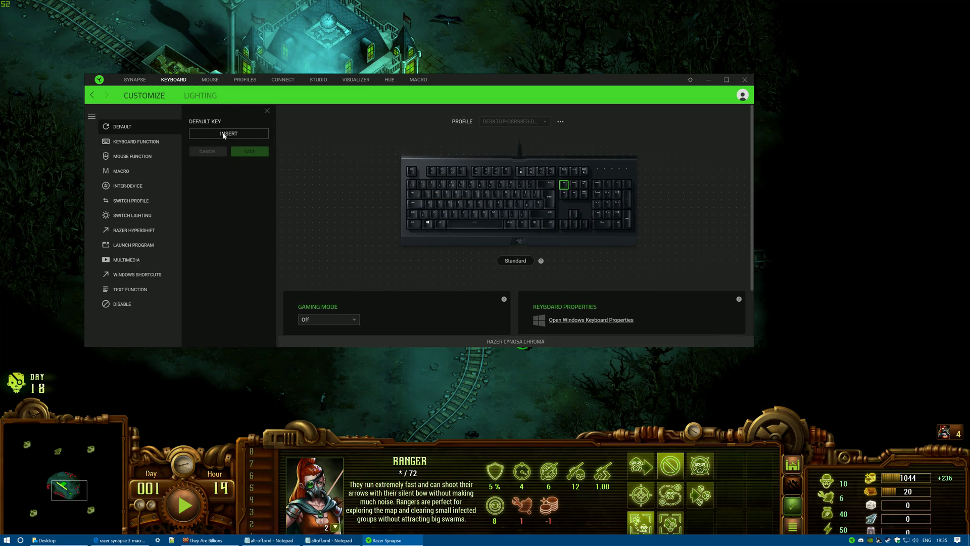
Choose Macro as the Insert key's assignment type
left_click(121, 171)
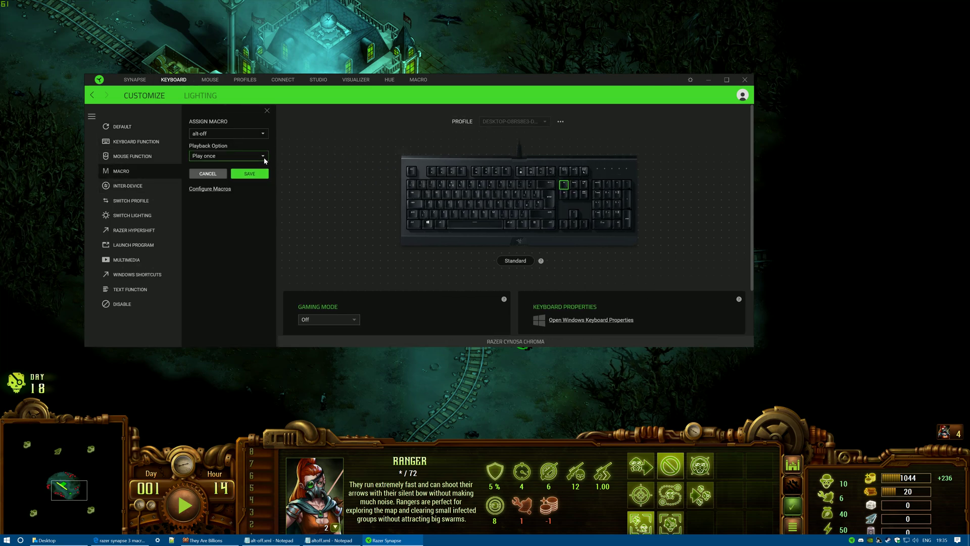